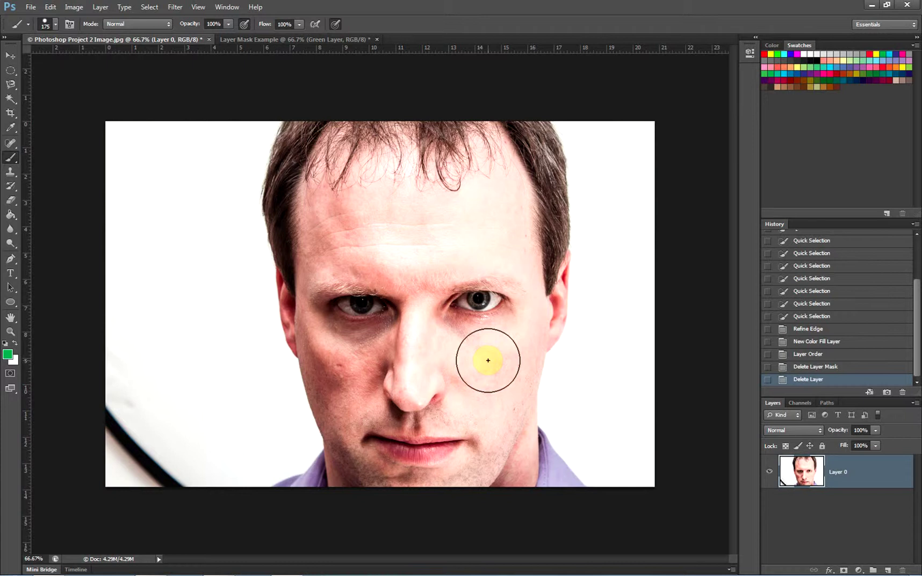
Select the man's head and neck with the Quick Selection tool at brush size 300, subtracting the white background right of the face
{"action": "key", "text": "w"}
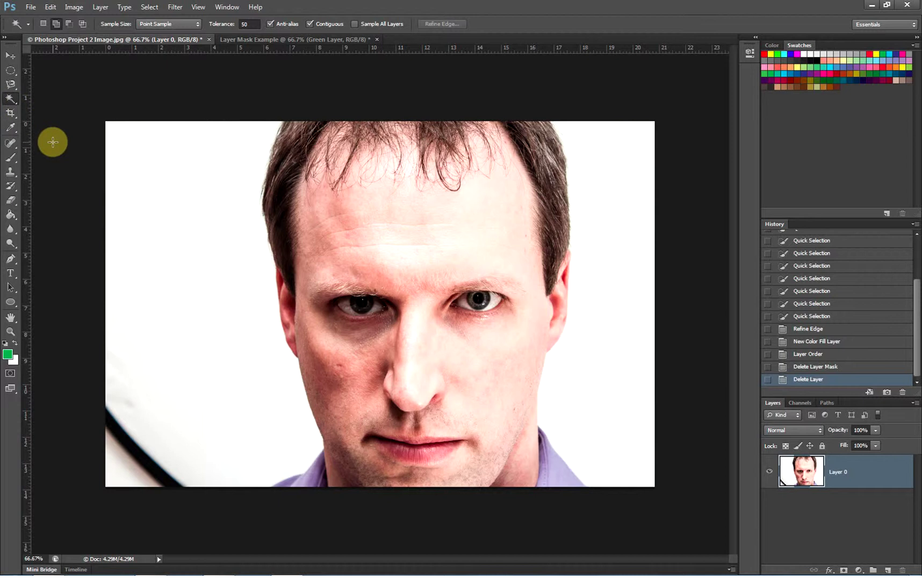
{"action": "key", "text": "shift+w"}
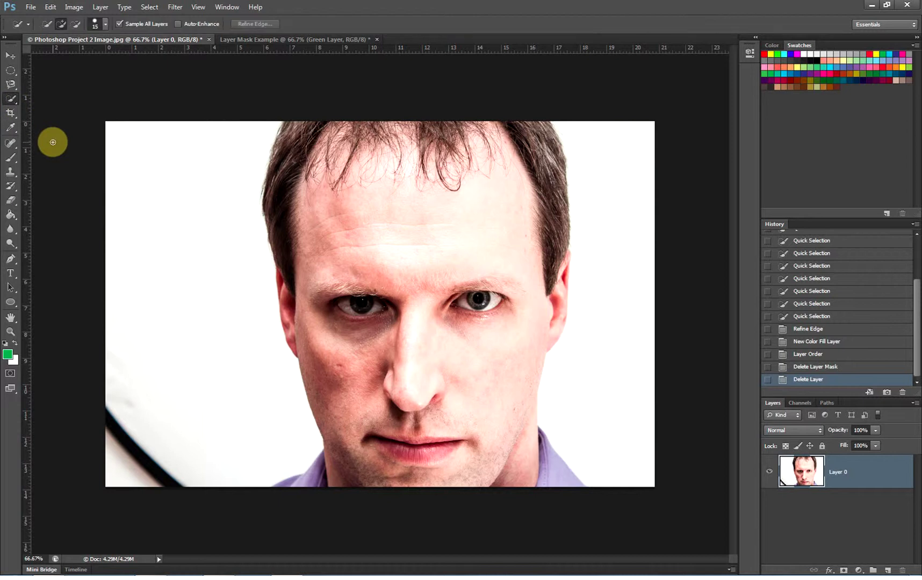
{"action": "key", "text": "shift+w"}
{"action": "key", "text": "shift+w"}
{"action": "key", "text": "shift+w"}
{"action": "key", "text": "shift+w"}
{"action": "key", "text": "shift+w"}
{"action": "key", "text": "shift+w"}
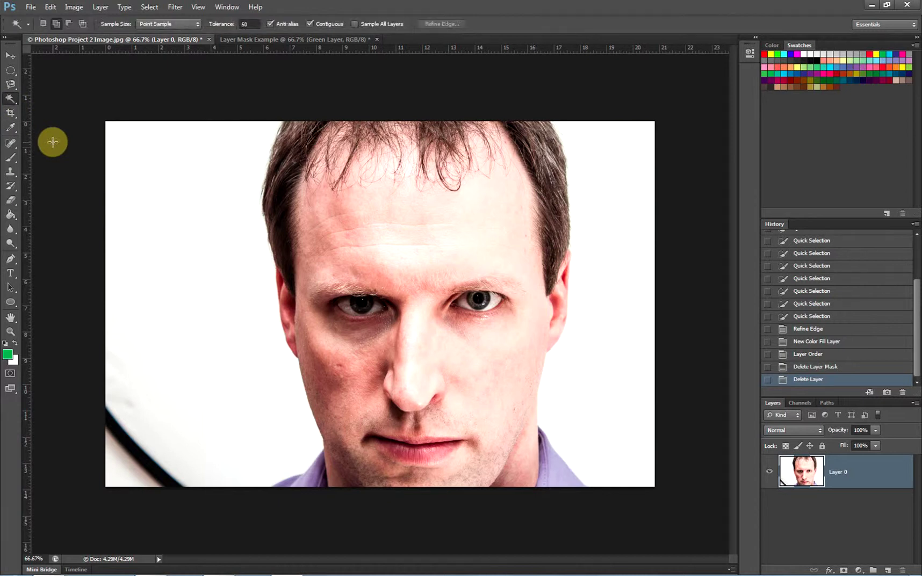
{"action": "key", "text": "shift+w"}
{"action": "key", "text": "shift+w"}
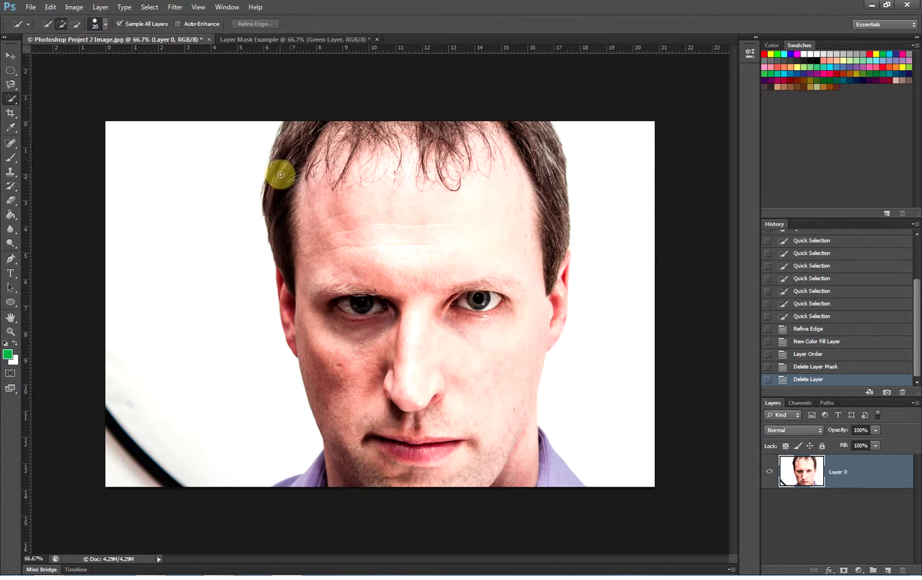
{"action": "key", "text": "bracketright"}
{"action": "key", "text": "bracketright"}
{"action": "key", "text": "bracketright"}
{"action": "key", "text": "bracketright"}
{"action": "key", "text": "bracketright"}
{"action": "key", "text": "bracketright"}
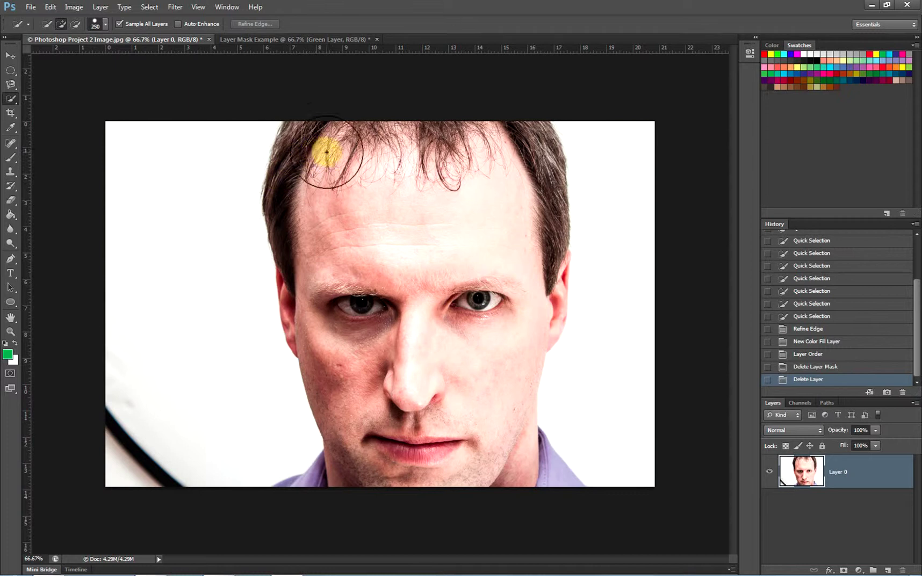
{"action": "key", "text": "bracketright"}
{"action": "key", "text": "bracketright"}
{"action": "key", "text": "bracketright"}
{"action": "key", "text": "bracketright"}
{"action": "key", "text": "bracketright"}
{"action": "key", "text": "bracketright"}
{"action": "key", "text": "bracketright"}
{"action": "key", "text": "bracketright"}
{"action": "key", "text": "bracketright"}
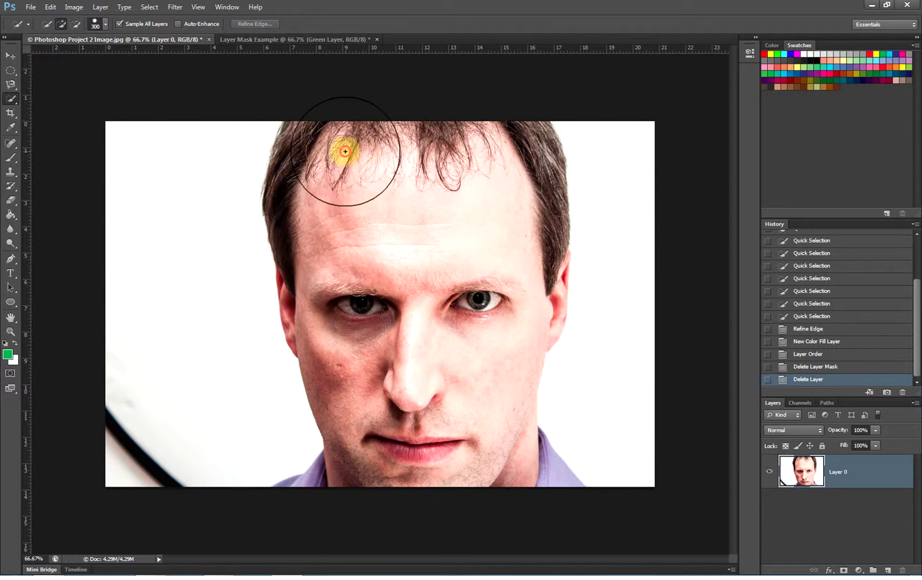
{"action": "mouse_move", "coordinate": [341, 148]}
{"action": "left_mouse_down"}
{"action": "mouse_move", "coordinate": [398, 225]}
{"action": "mouse_move", "coordinate": [477, 259]}
{"action": "mouse_move", "coordinate": [476, 297]}
{"action": "mouse_move", "coordinate": [521, 215]}
{"action": "mouse_move", "coordinate": [512, 189]}
{"action": "mouse_move", "coordinate": [510, 263]}
{"action": "mouse_move", "coordinate": [485, 338]}
{"action": "mouse_move", "coordinate": [441, 425]}
{"action": "left_mouse_up"}
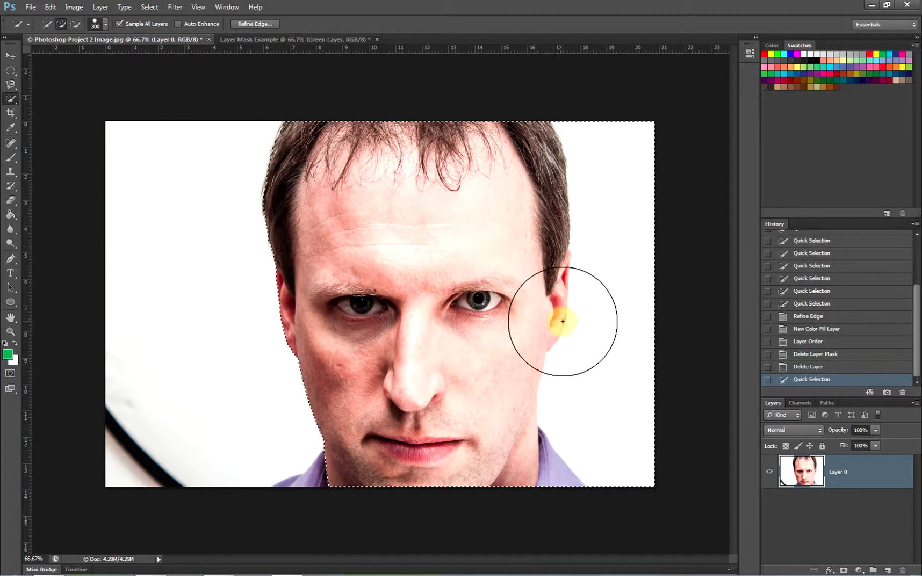
{"action": "key", "text": "alt"}
{"action": "mouse_move", "coordinate": [641, 145]}
{"action": "left_mouse_down"}
{"action": "mouse_move", "coordinate": [632, 243]}
{"action": "mouse_move", "coordinate": [626, 196]}
{"action": "mouse_move", "coordinate": [617, 413]}
{"action": "mouse_move", "coordinate": [642, 354]}
{"action": "left_mouse_up"}
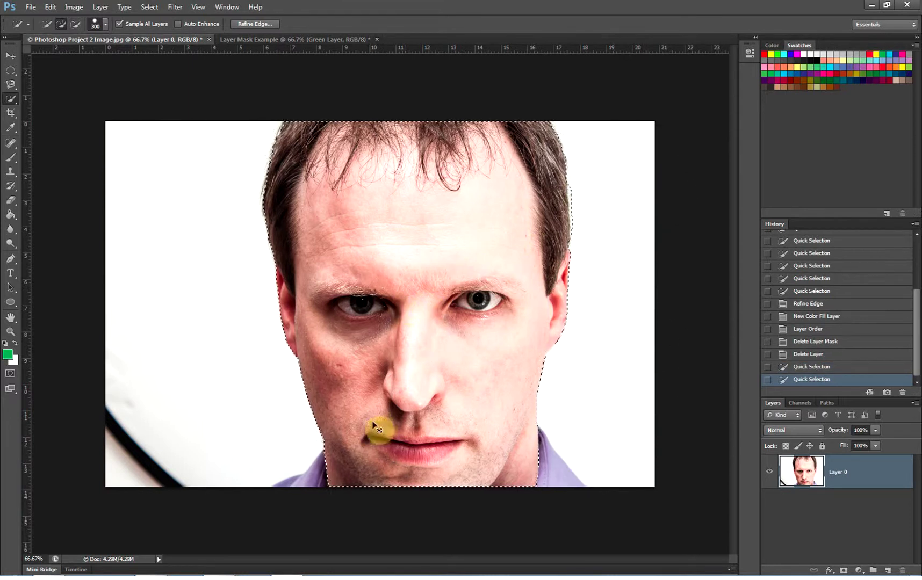
Add the missed hair along the left edge of the head to the selection, using a brush size of 30
{"action": "key", "text": "ctrl+space"}
{"action": "left_click_drag", "start_coordinate": [366, 438], "coordinate": [428, 276]}
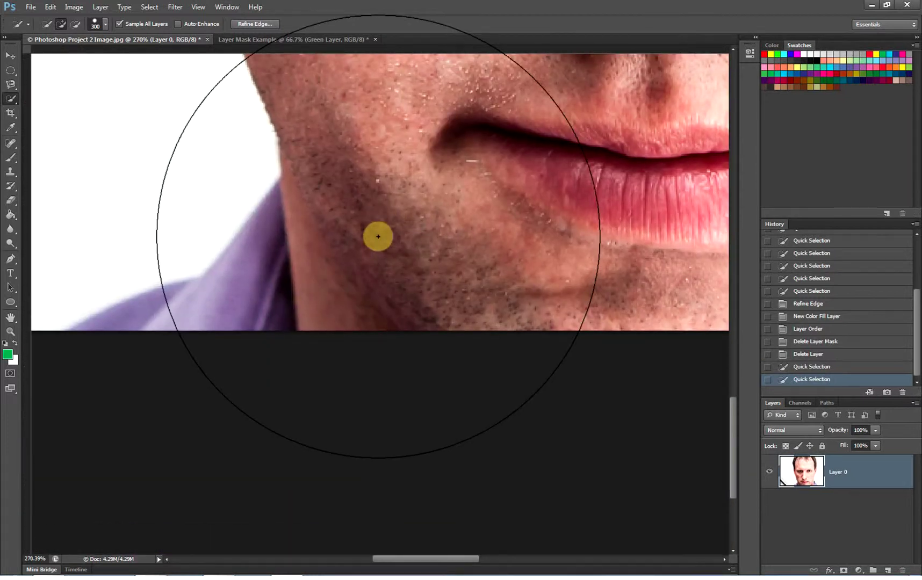
{"action": "key", "text": "bracketleft"}
{"action": "key", "text": "bracketleft"}
{"action": "key", "text": "bracketleft"}
{"action": "key", "text": "bracketleft"}
{"action": "key", "text": "bracketleft"}
{"action": "key", "text": "bracketleft"}
{"action": "key", "text": "bracketleft"}
{"action": "key", "text": "space"}
{"action": "left_click_drag", "start_coordinate": [381, 247], "coordinate": [416, 392]}
{"action": "left_click_drag", "start_coordinate": [340, 142], "coordinate": [371, 325]}
{"action": "left_click_drag", "start_coordinate": [322, 169], "coordinate": [337, 288]}
{"action": "left_click_drag", "start_coordinate": [322, 75], "coordinate": [330, 290]}
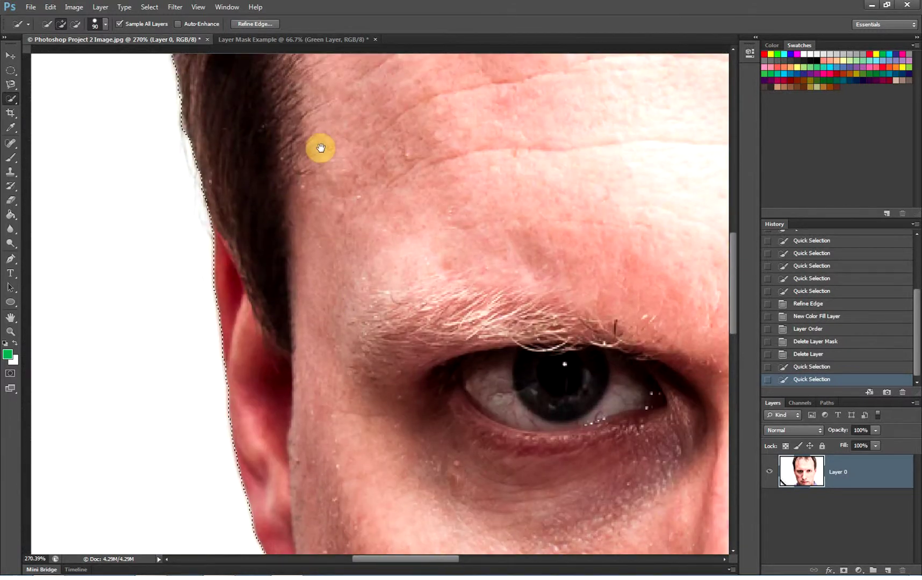
{"action": "left_click_drag", "start_coordinate": [319, 148], "coordinate": [323, 265]}
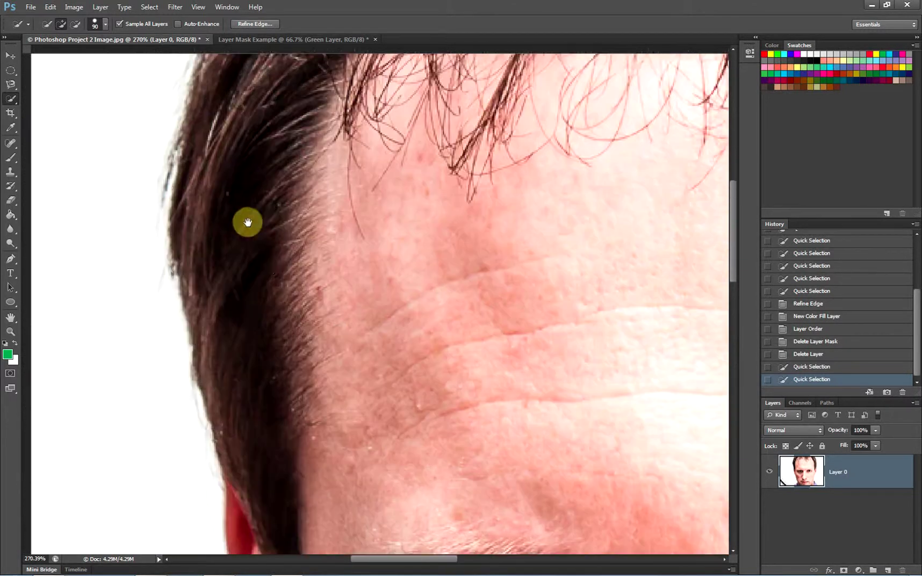
{"action": "key", "text": "bracketleft"}
{"action": "key", "text": "bracketleft"}
{"action": "key", "text": "bracketleft"}
{"action": "key", "text": "bracketleft"}
{"action": "key", "text": "bracketleft"}
{"action": "key", "text": "bracketleft"}
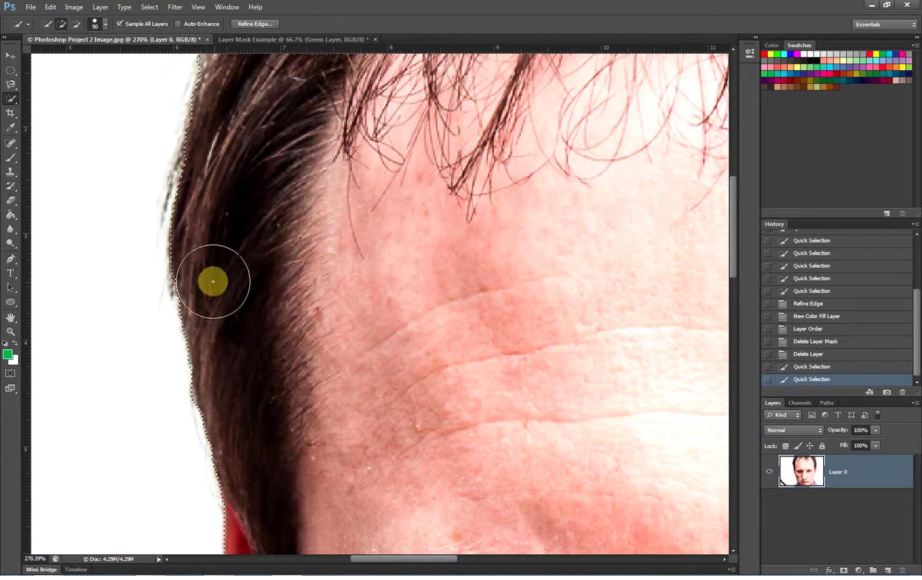
{"action": "left_click", "coordinate": [186, 285]}
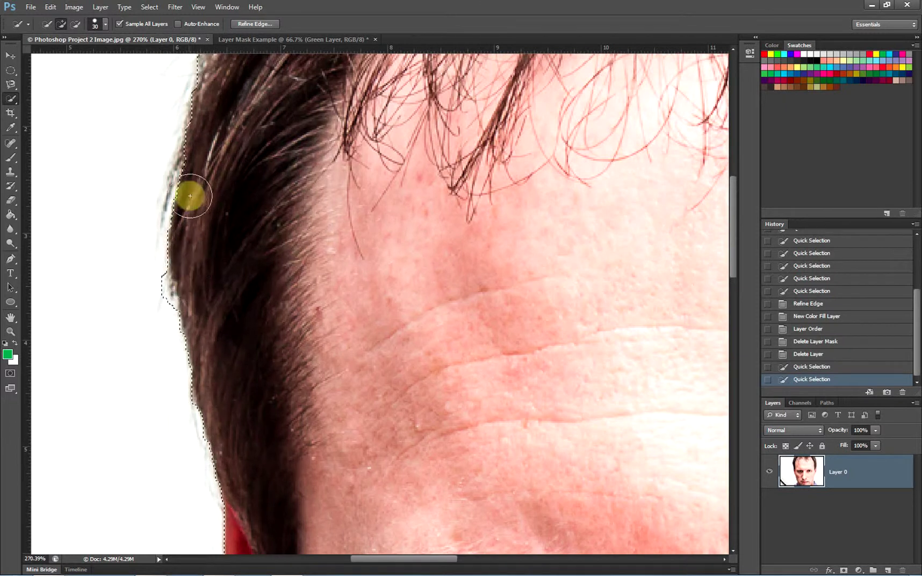
{"action": "left_click_drag", "start_coordinate": [247, 221], "coordinate": [234, 304]}
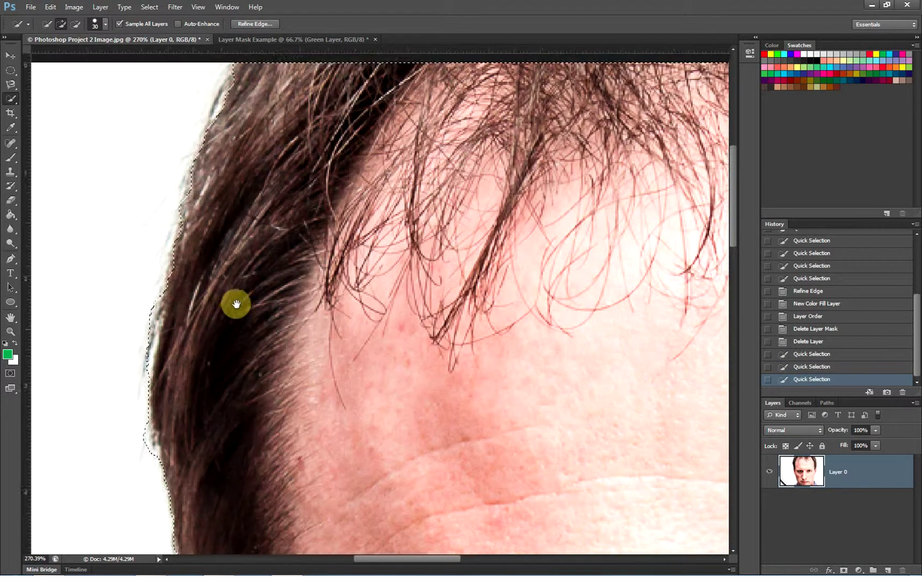
{"action": "mouse_move", "coordinate": [223, 163]}
{"action": "left_mouse_down"}
{"action": "mouse_move", "coordinate": [356, 236]}
{"action": "mouse_move", "coordinate": [434, 235]}
{"action": "mouse_move", "coordinate": [526, 278]}
{"action": "mouse_move", "coordinate": [324, 252]}
{"action": "left_mouse_up"}
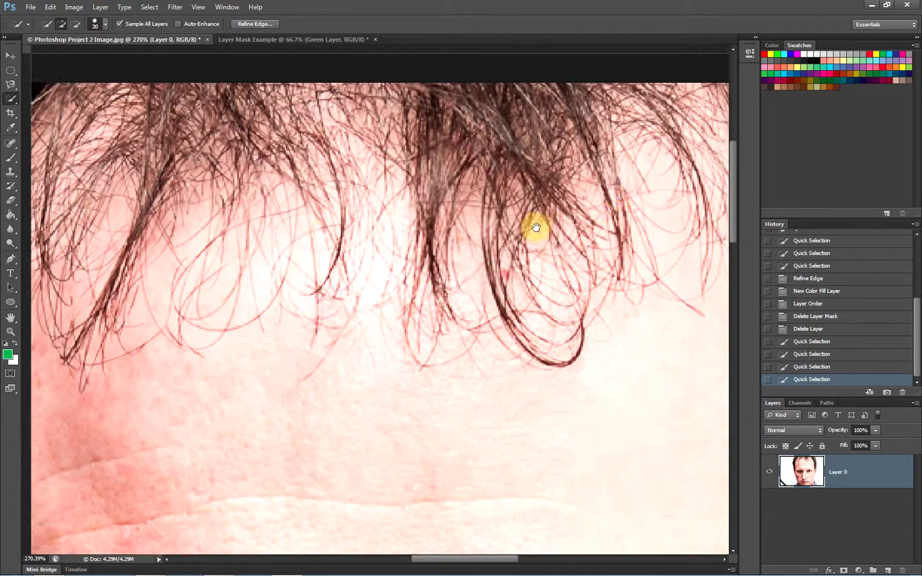
Subtract the excess white background beside the hair on the right side of the head from the selection
{"action": "left_click_drag", "start_coordinate": [531, 226], "coordinate": [356, 204]}
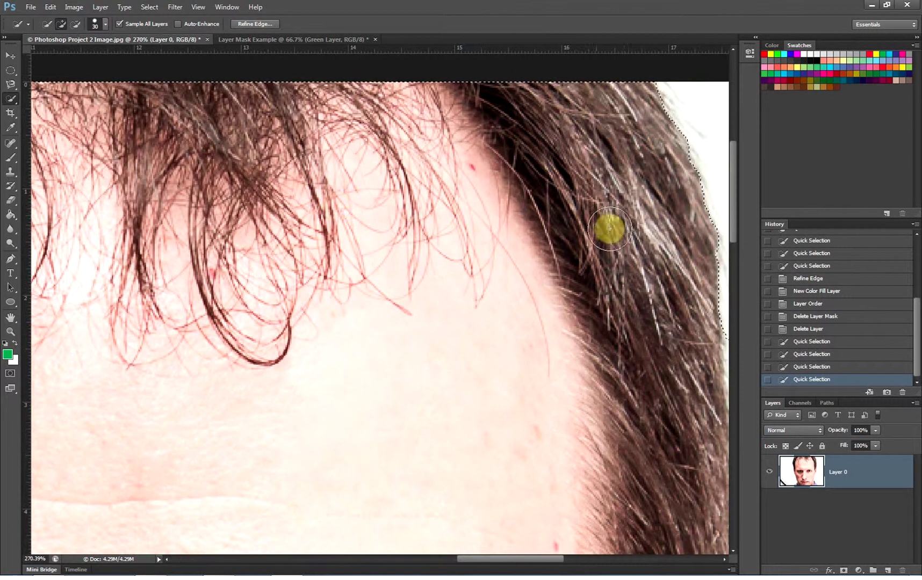
{"action": "left_click_drag", "start_coordinate": [628, 233], "coordinate": [597, 189]}
{"action": "left_click_drag", "start_coordinate": [591, 282], "coordinate": [546, 196]}
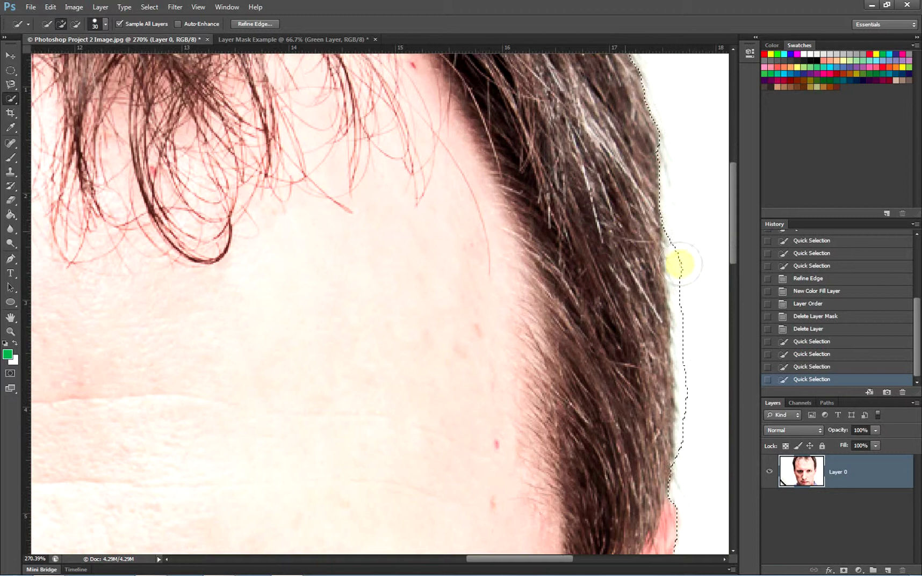
{"action": "key", "text": "alt"}
{"action": "mouse_move", "coordinate": [692, 254]}
{"action": "left_mouse_down"}
{"action": "mouse_move", "coordinate": [687, 230]}
{"action": "mouse_move", "coordinate": [702, 274]}
{"action": "mouse_move", "coordinate": [700, 344]}
{"action": "mouse_move", "coordinate": [699, 230]}
{"action": "mouse_move", "coordinate": [704, 444]}
{"action": "mouse_move", "coordinate": [696, 420]}
{"action": "left_mouse_up"}
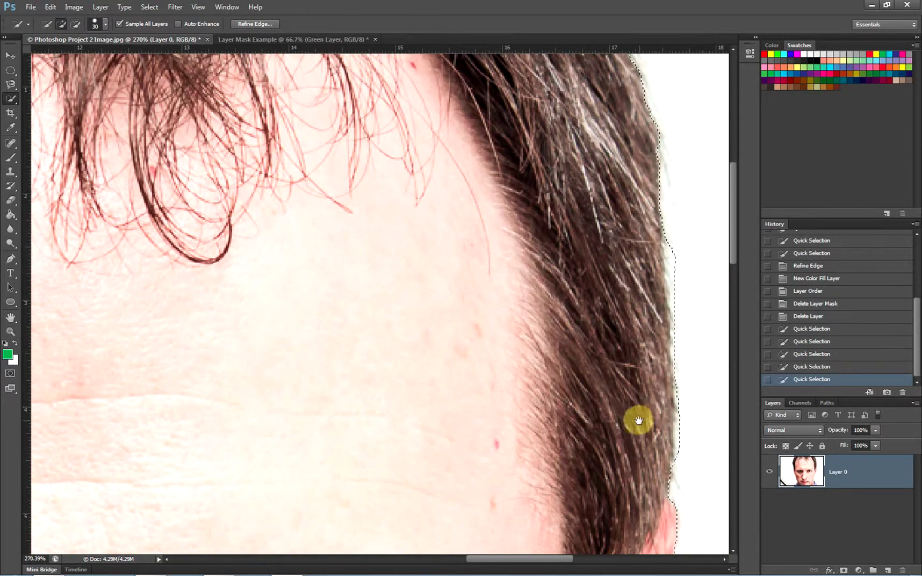
Add the upper edge of the ear on the right to the selection and subtract the background spill beside it
{"action": "left_click_drag", "start_coordinate": [638, 421], "coordinate": [628, 231]}
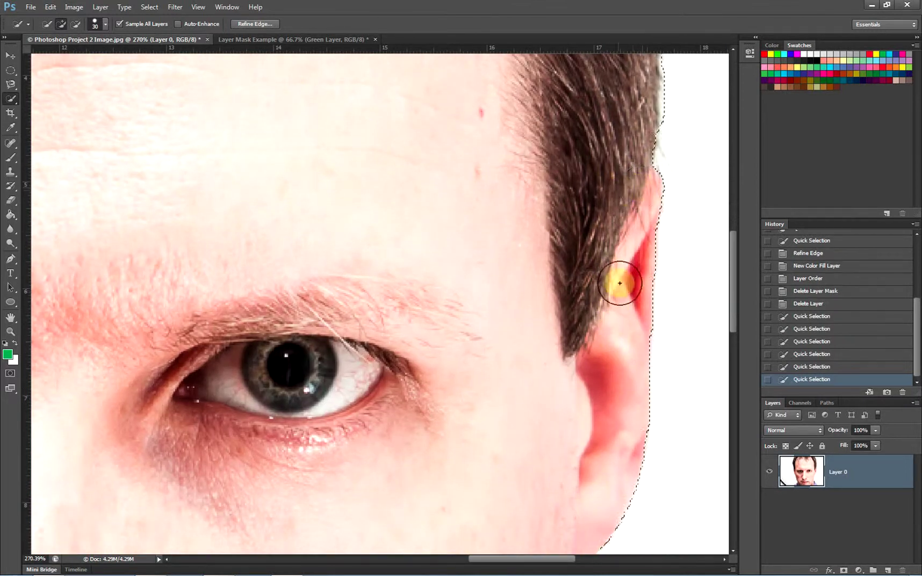
{"action": "left_click_drag", "start_coordinate": [629, 189], "coordinate": [650, 188]}
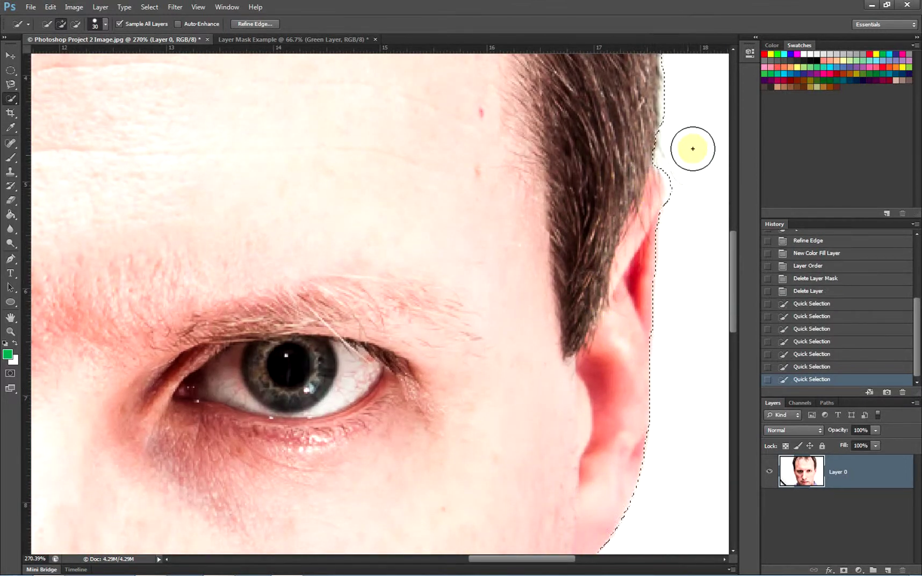
{"action": "left_click_drag", "start_coordinate": [696, 151], "coordinate": [683, 196]}
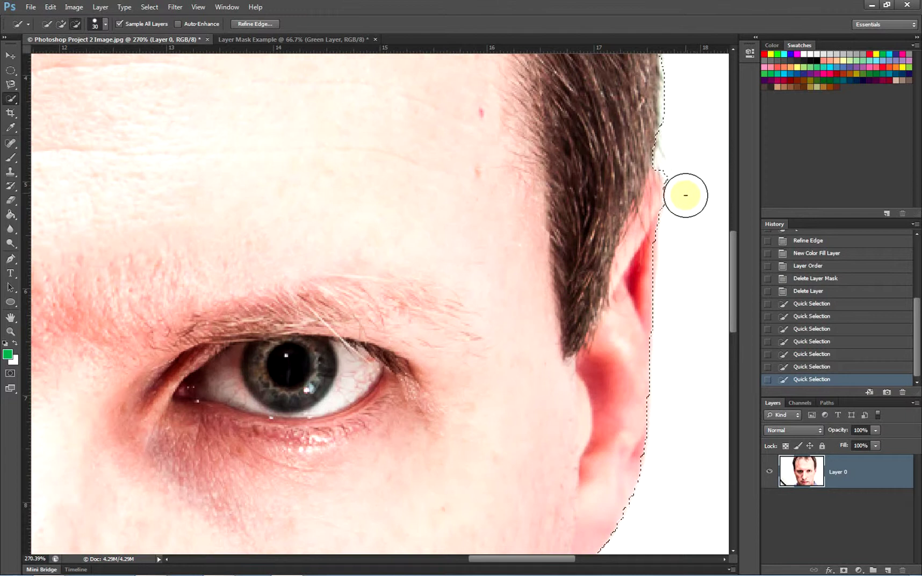
Examine the selection edge from the right ear down the cheek, jaw and neck, and across to the whole portrait
{"action": "left_click_drag", "start_coordinate": [595, 312], "coordinate": [602, 200]}
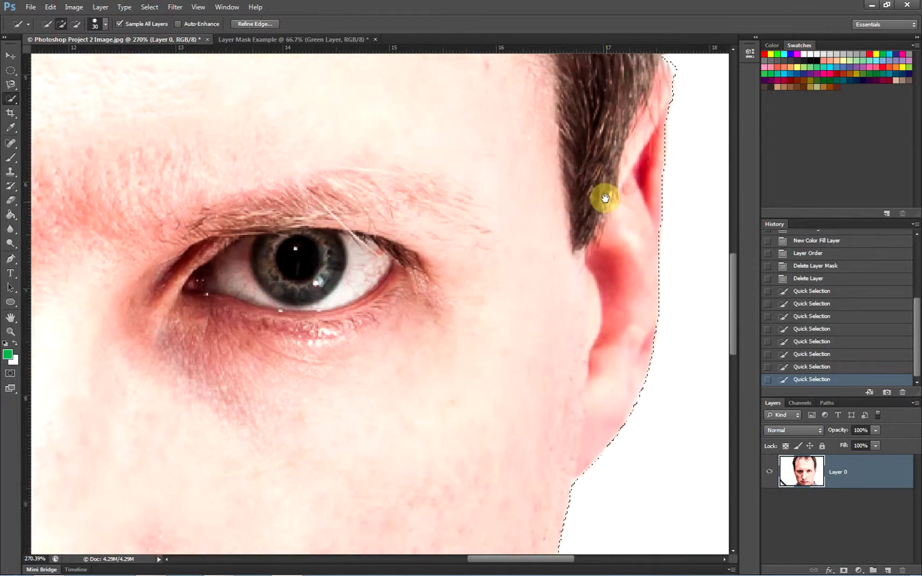
{"action": "left_click_drag", "start_coordinate": [531, 404], "coordinate": [536, 250]}
{"action": "left_click_drag", "start_coordinate": [506, 362], "coordinate": [515, 267]}
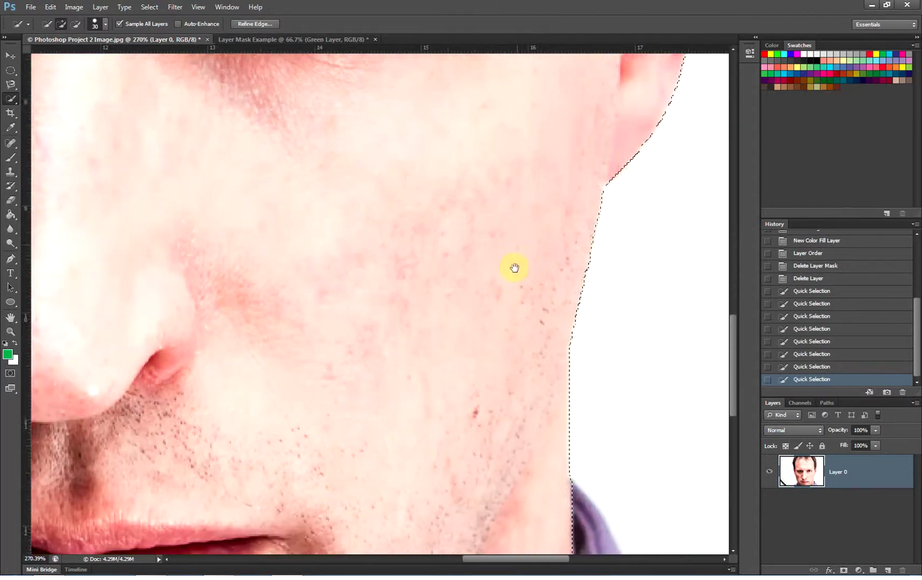
{"action": "left_click_drag", "start_coordinate": [466, 505], "coordinate": [485, 327]}
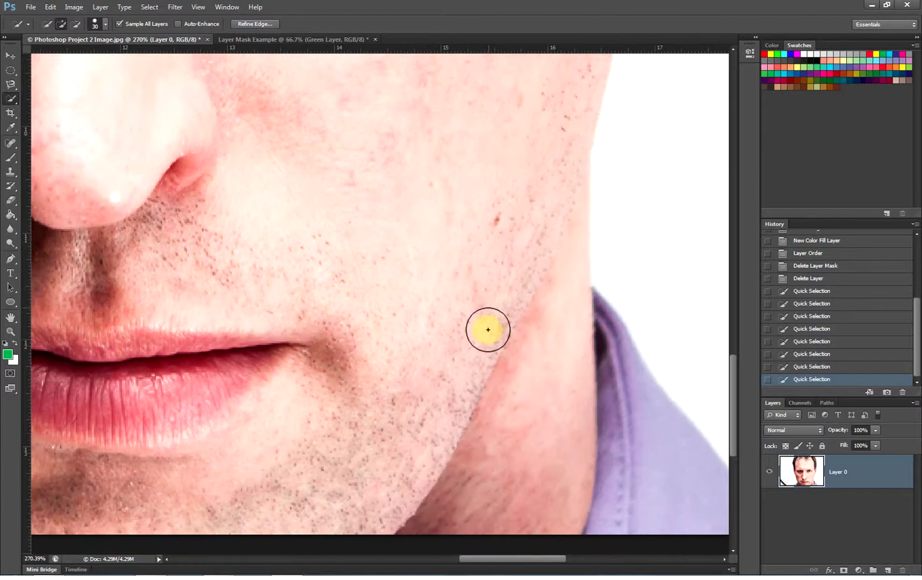
{"action": "left_click_drag", "start_coordinate": [588, 454], "coordinate": [636, 441]}
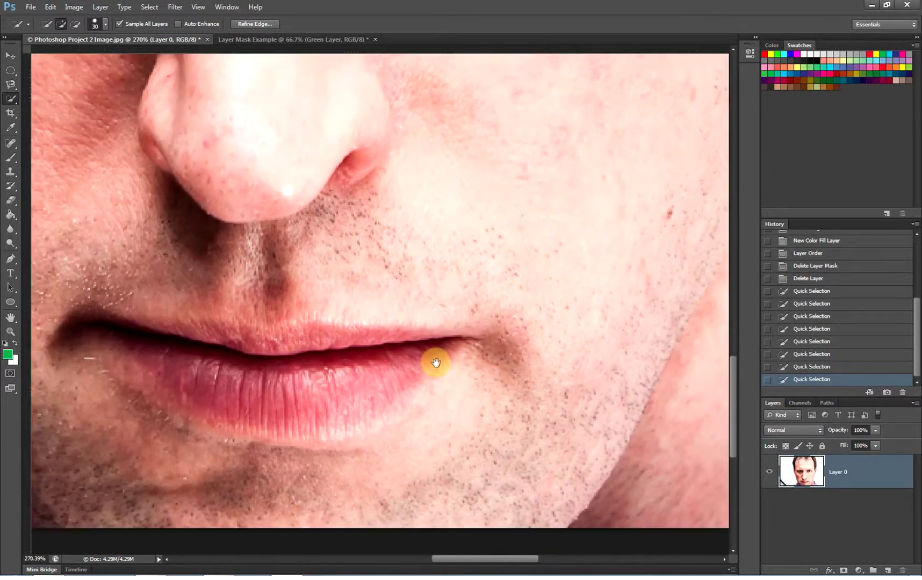
{"action": "left_click_drag", "start_coordinate": [434, 364], "coordinate": [574, 412]}
{"action": "mouse_move", "coordinate": [381, 317]}
{"action": "left_mouse_down"}
{"action": "mouse_move", "coordinate": [549, 403]}
{"action": "mouse_move", "coordinate": [503, 388]}
{"action": "left_mouse_up"}
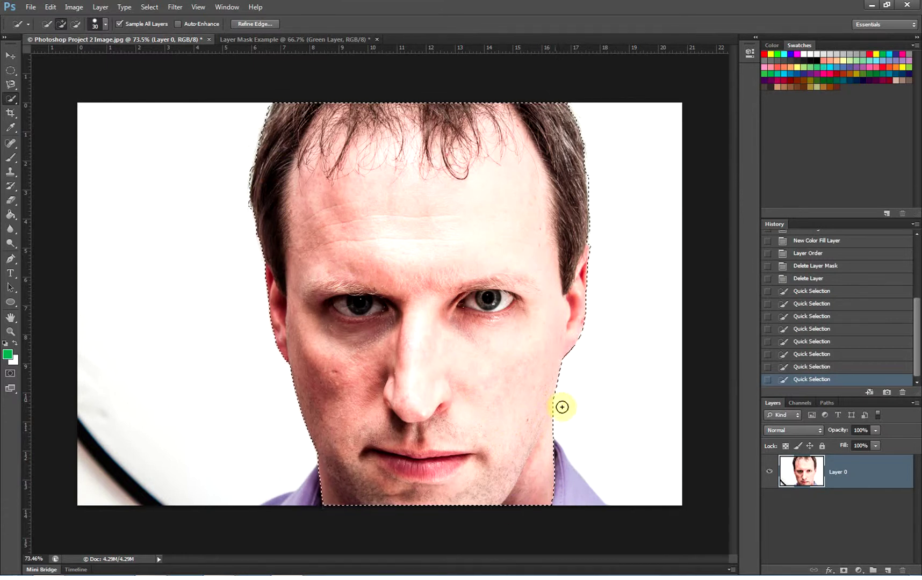
Open Refine Edge for the head selection and place its dialog over the right half of the portrait
{"action": "left_click", "coordinate": [271, 26]}
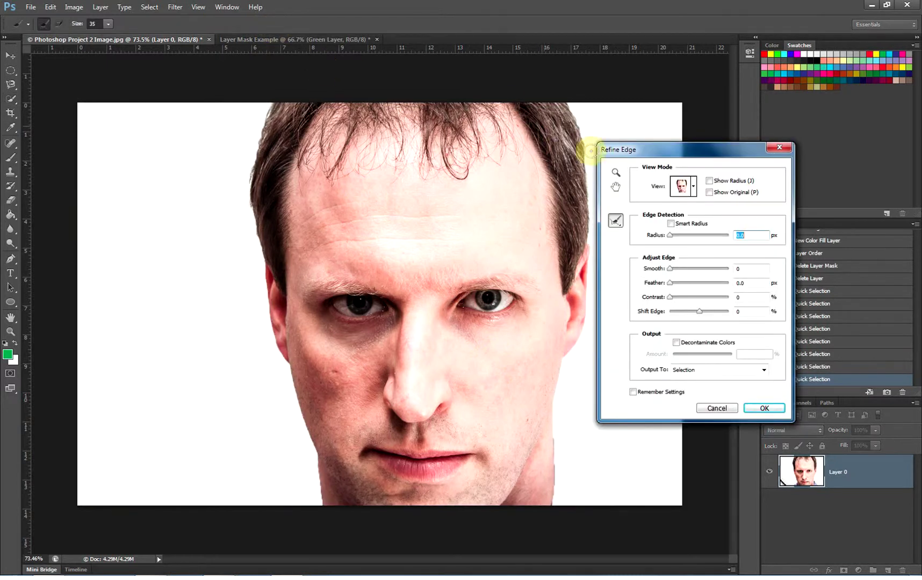
{"action": "left_click_drag", "start_coordinate": [673, 152], "coordinate": [636, 139]}
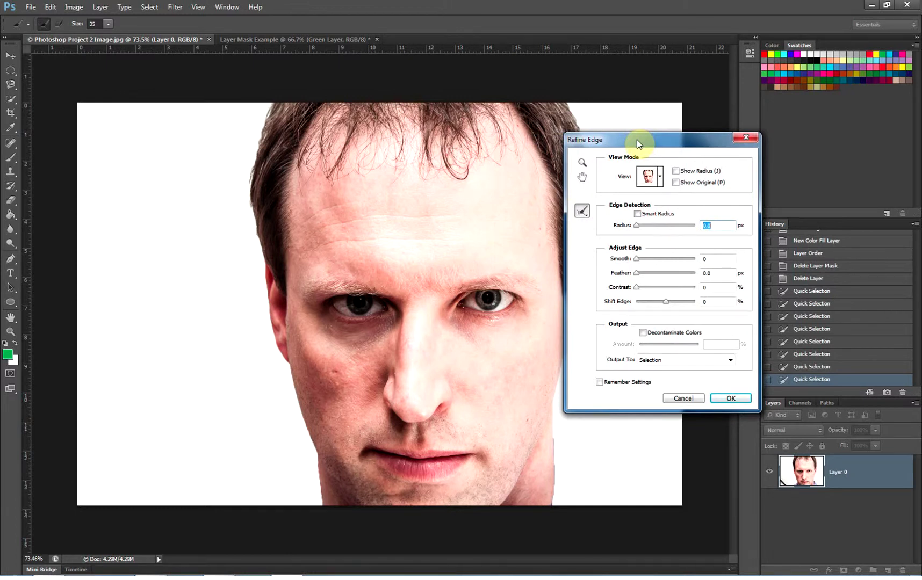
{"action": "left_click_drag", "start_coordinate": [637, 139], "coordinate": [560, 151]}
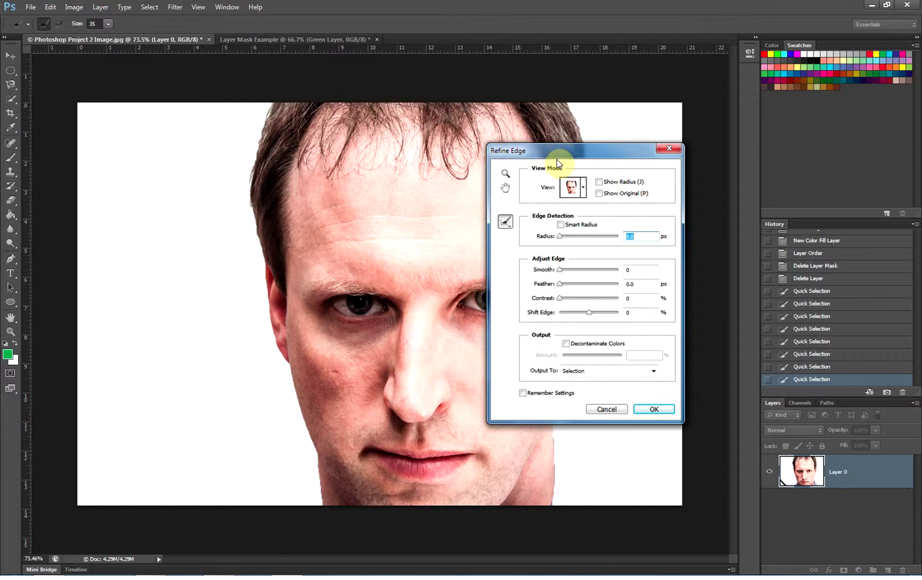
Preview the selection in the Marching Ants, Overlay, On Black and Black & White view modes, and return to On White
{"action": "left_click", "coordinate": [583, 189]}
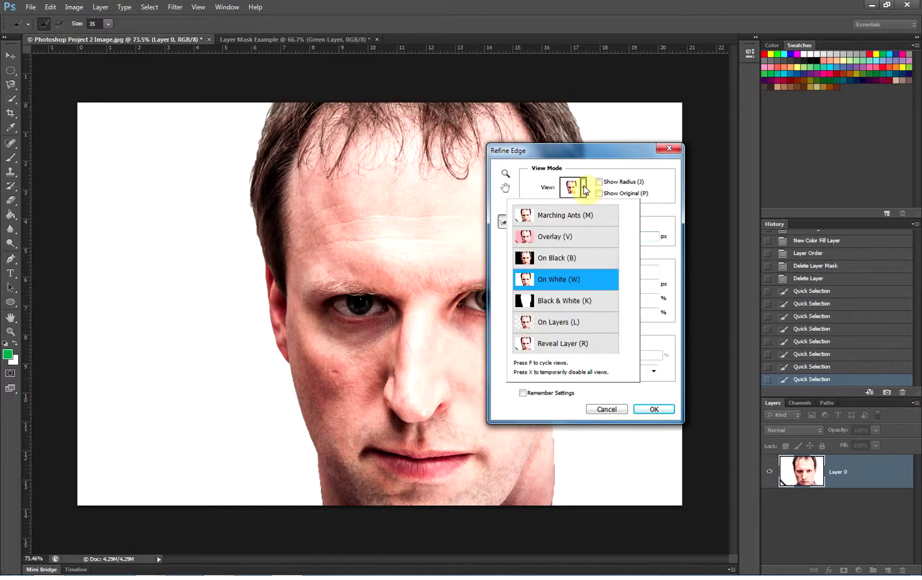
{"action": "left_click", "coordinate": [569, 218]}
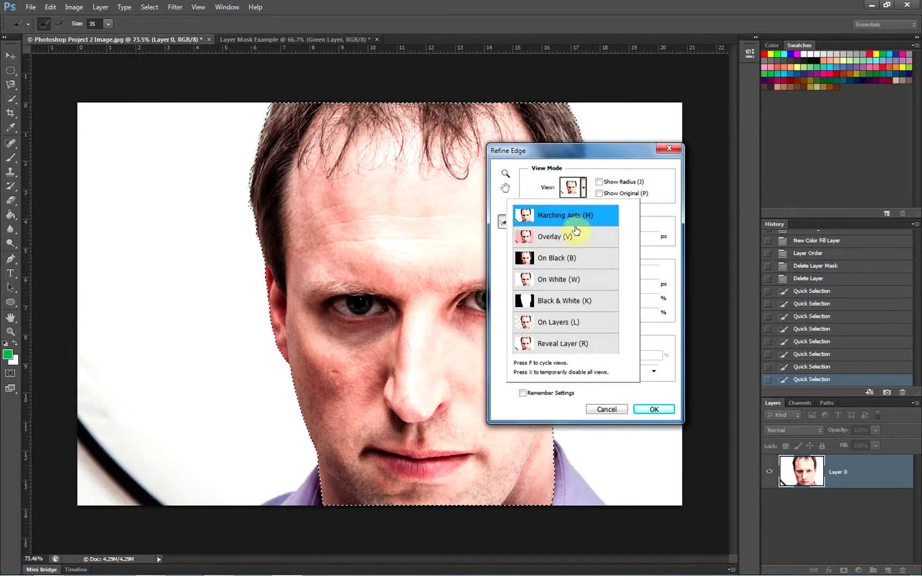
{"action": "left_click", "coordinate": [550, 239]}
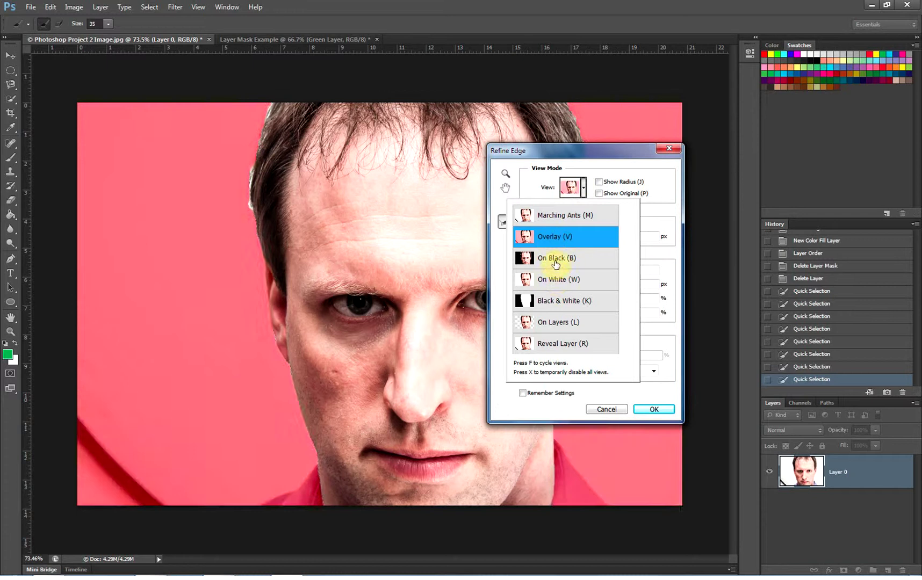
{"action": "left_click", "coordinate": [552, 259]}
{"action": "left_click", "coordinate": [551, 309]}
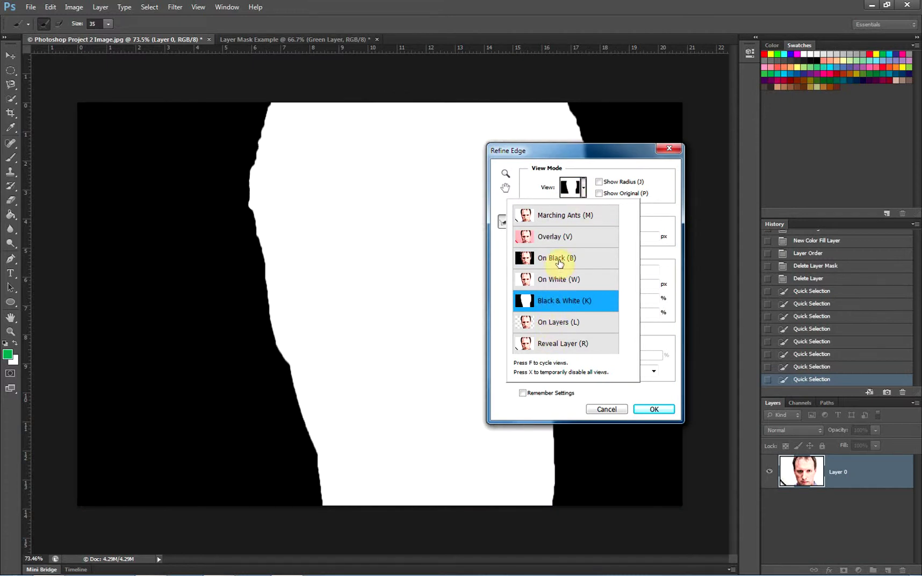
{"action": "left_click", "coordinate": [559, 280]}
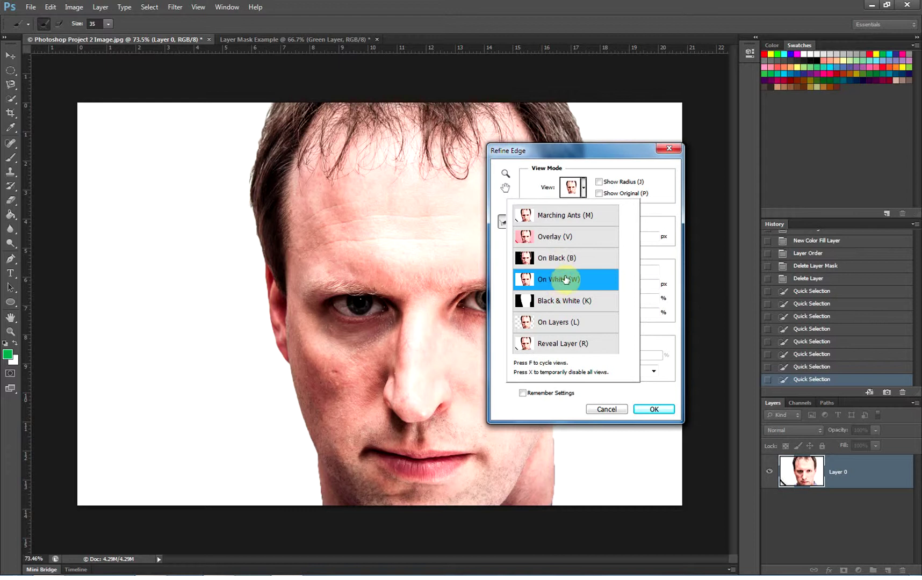
{"action": "left_click", "coordinate": [584, 192]}
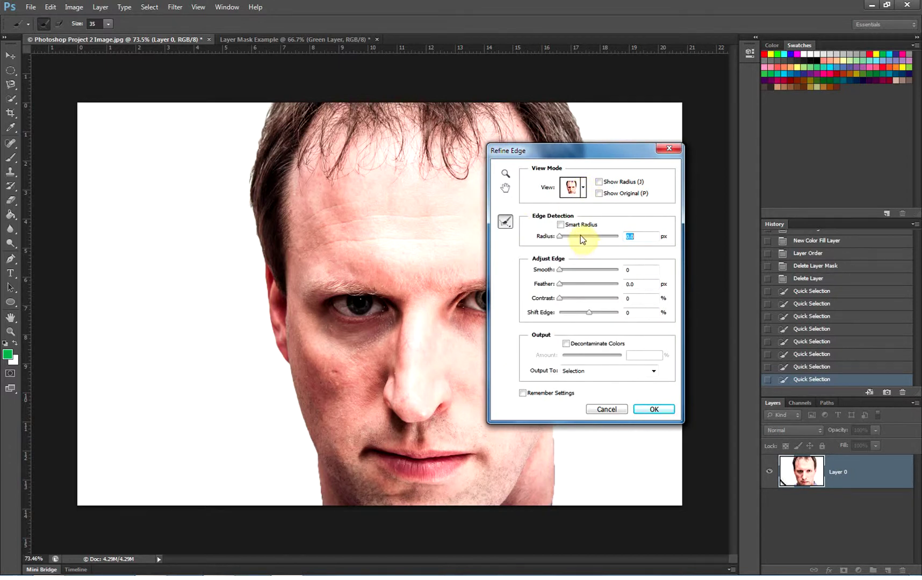
Show the refinement radius for the head selection, set Radius to 16.4 px and enable Smart Radius
{"action": "left_click", "coordinate": [599, 183]}
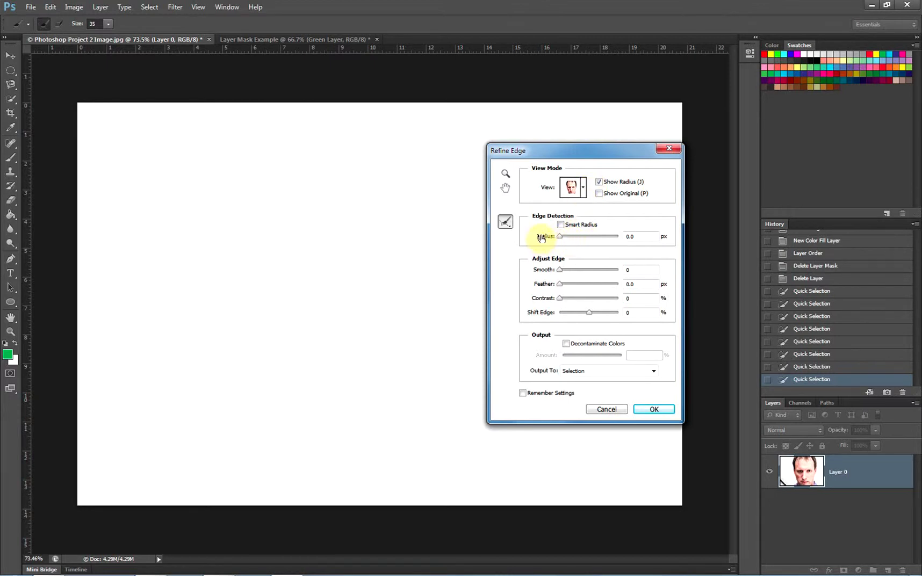
{"action": "left_click_drag", "start_coordinate": [560, 238], "coordinate": [585, 237]}
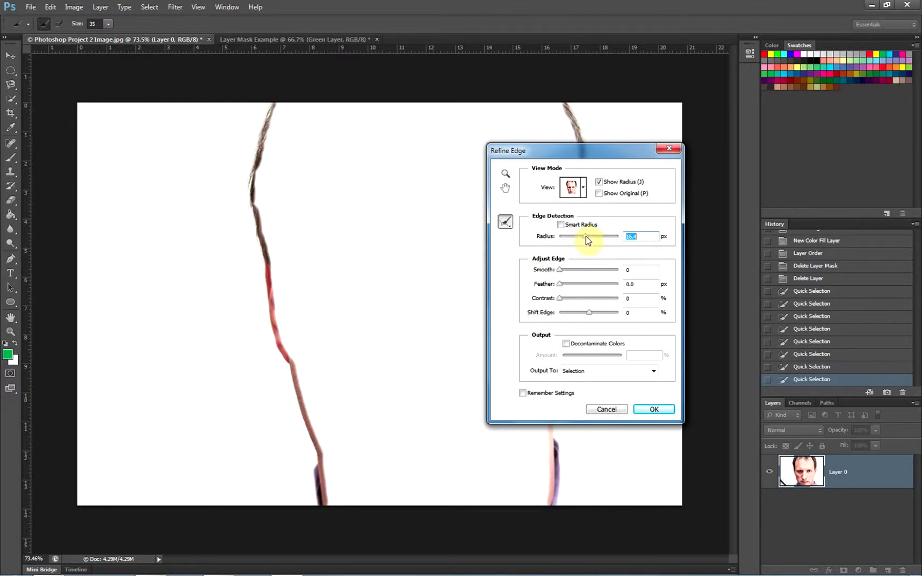
{"action": "left_click", "coordinate": [561, 225]}
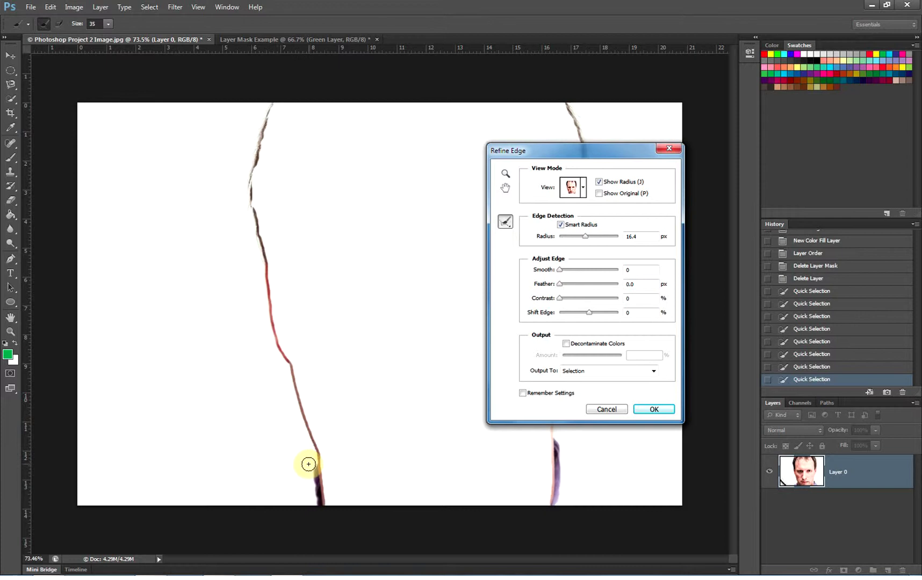
Erase the excess refinement area beside both sides of the neck and turn off Show Radius
{"action": "key", "text": "alt"}
{"action": "left_click_drag", "start_coordinate": [307, 465], "coordinate": [313, 512]}
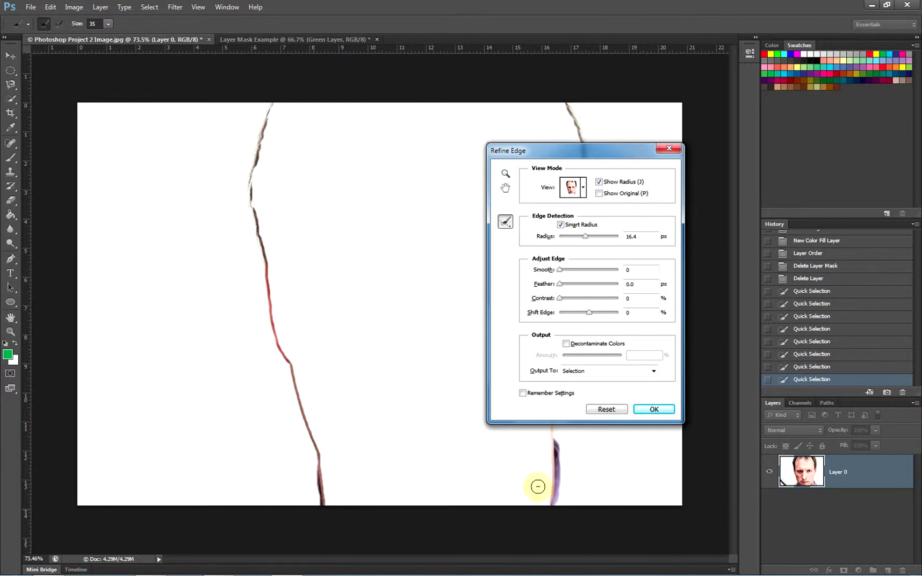
{"action": "key", "text": "alt"}
{"action": "left_click_drag", "start_coordinate": [562, 439], "coordinate": [559, 509]}
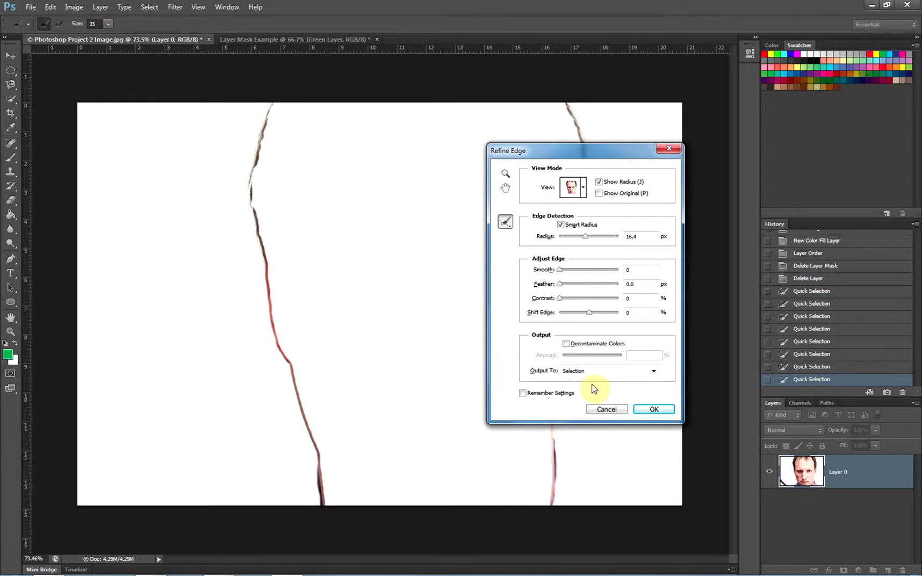
{"action": "left_click", "coordinate": [599, 182]}
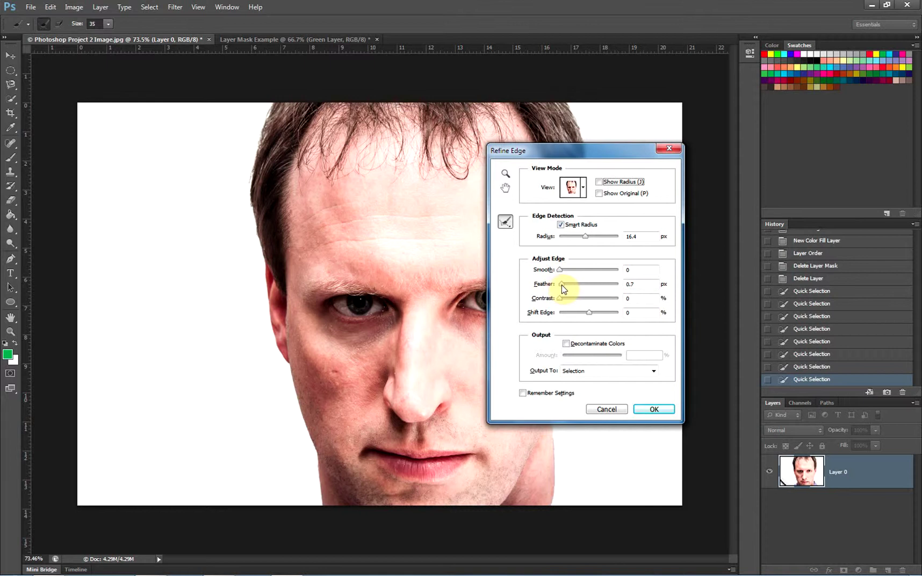
Set Feather to 0.9 px and output the refined selection as a layer mask
{"action": "left_click", "coordinate": [562, 285]}
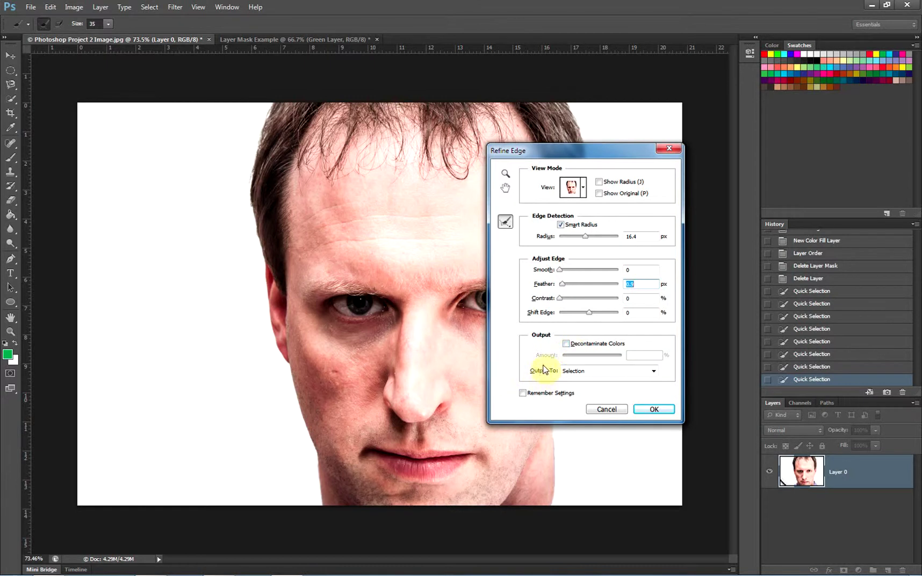
{"action": "left_click", "coordinate": [653, 372]}
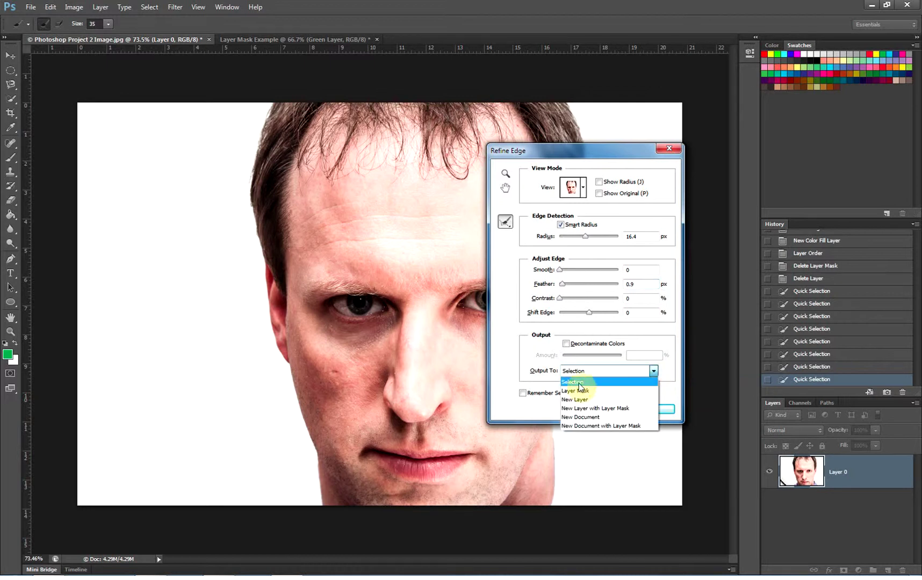
{"action": "left_click", "coordinate": [571, 392]}
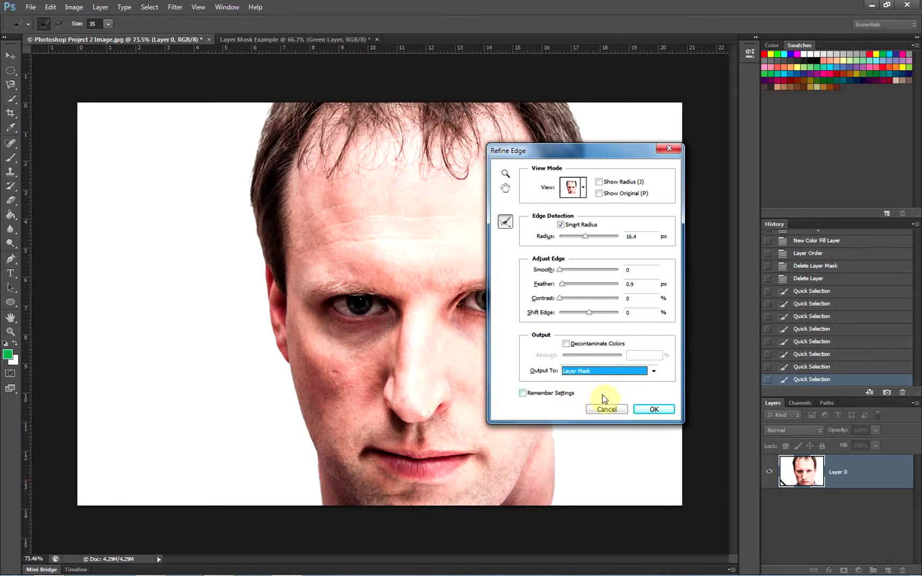
{"action": "left_click", "coordinate": [653, 411]}
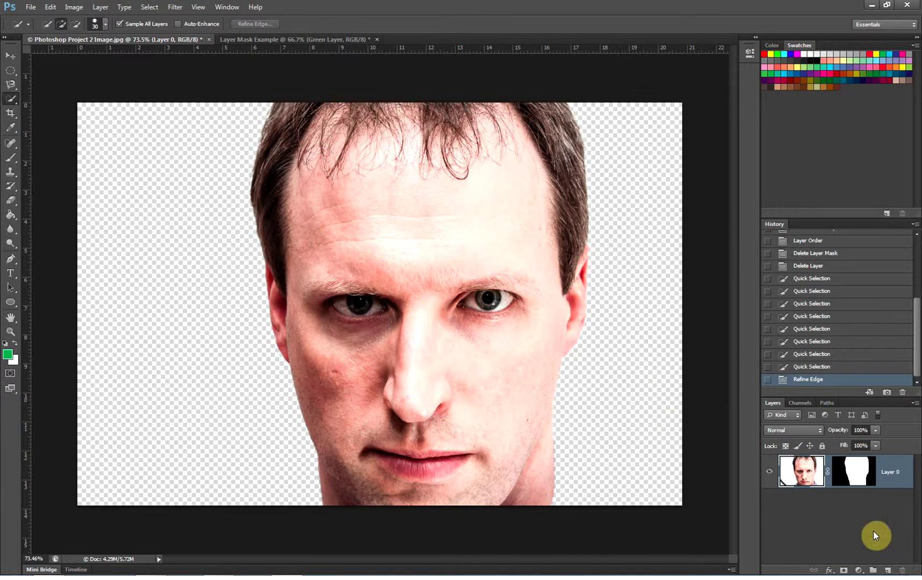
Add a white Solid Color fill layer and place it beneath the masked portrait, Layer 0
{"action": "left_click", "coordinate": [858, 570]}
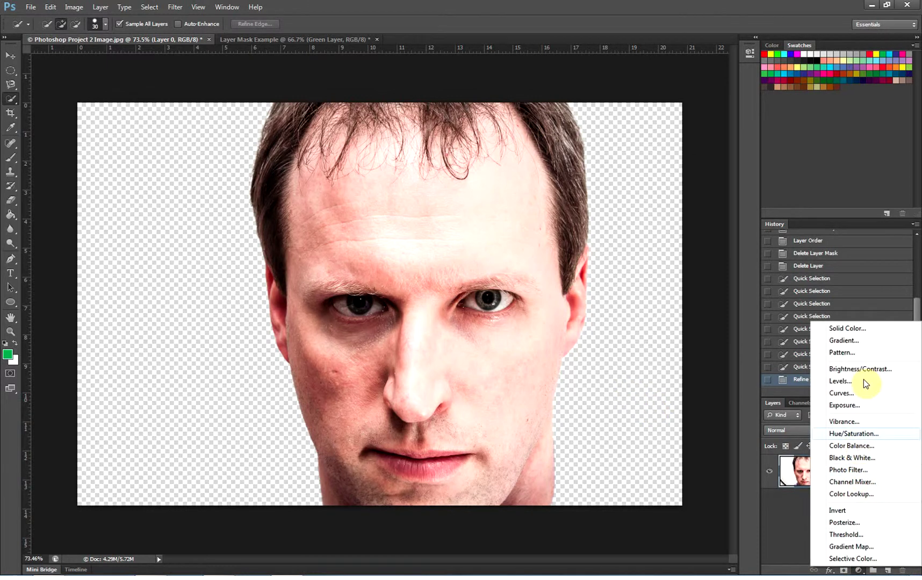
{"action": "left_click", "coordinate": [851, 329]}
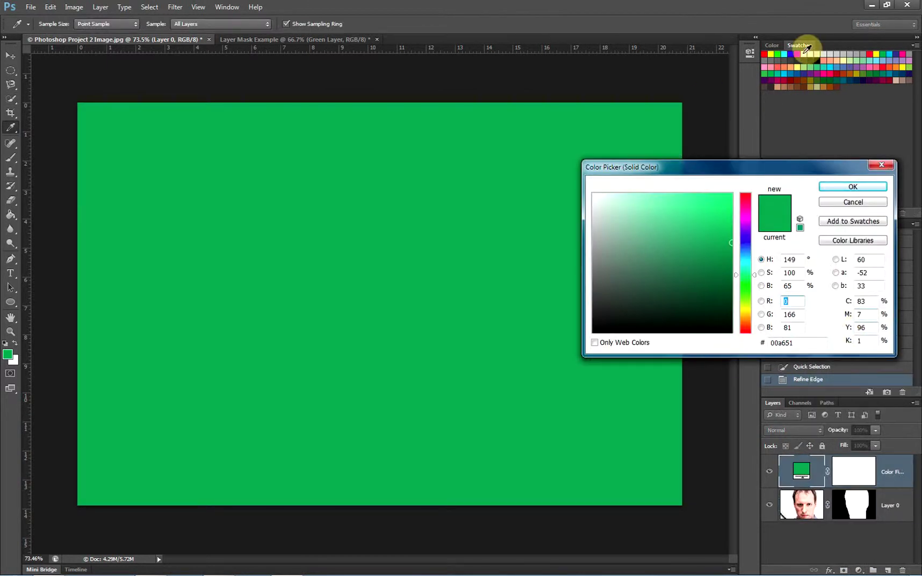
{"action": "left_click", "coordinate": [807, 53]}
{"action": "left_click", "coordinate": [853, 187]}
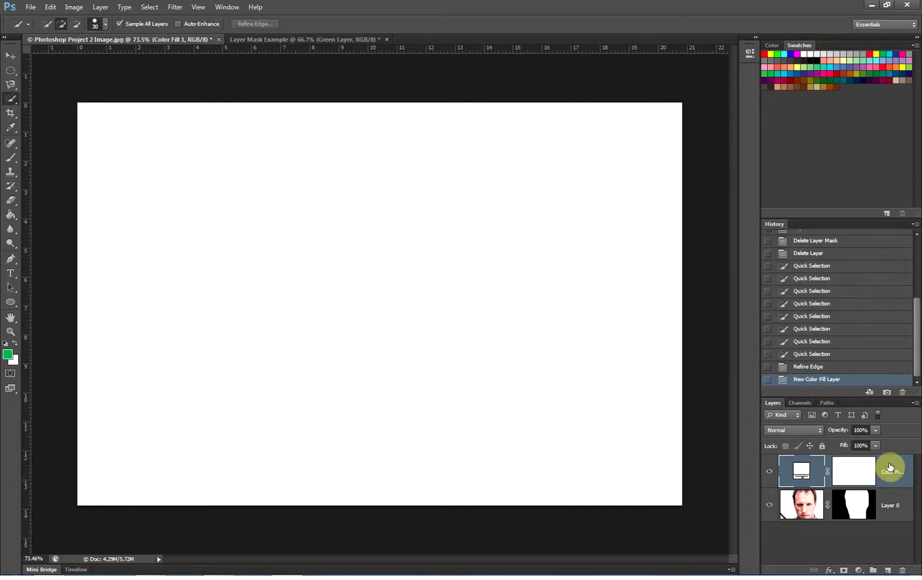
{"action": "left_click_drag", "start_coordinate": [889, 470], "coordinate": [888, 526]}
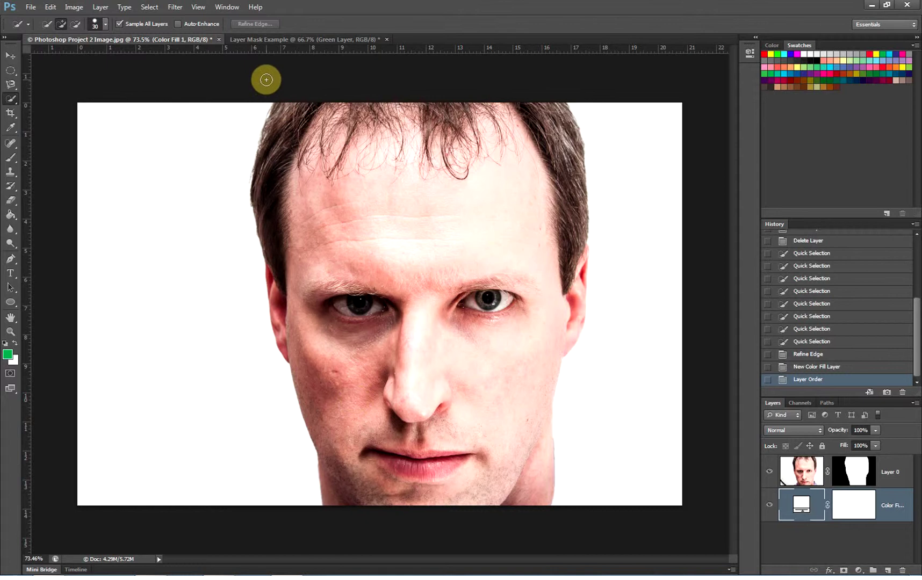
Switch to the Layer Mask Example document and toggle the Green Layer's visibility to compare it with the Red Layer
{"action": "left_click", "coordinate": [258, 40]}
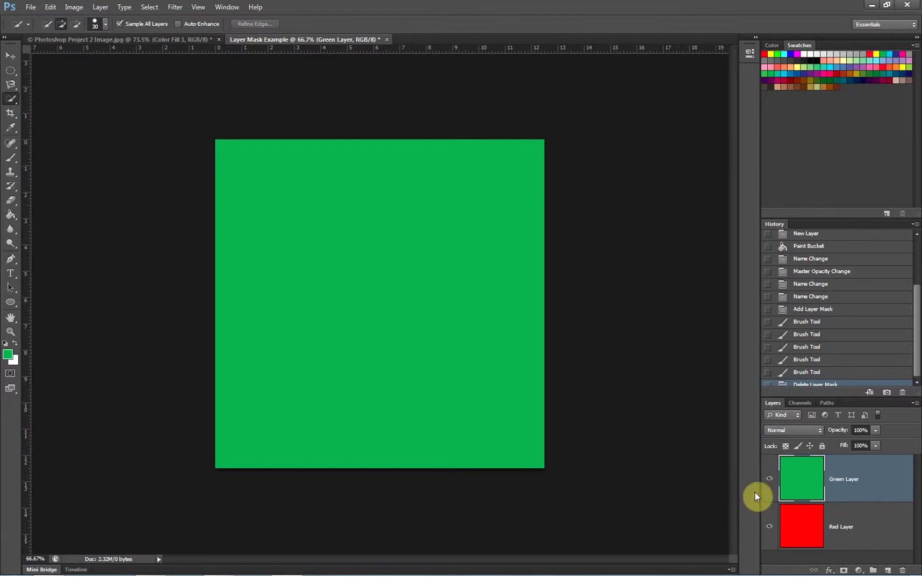
{"action": "left_click", "coordinate": [770, 481]}
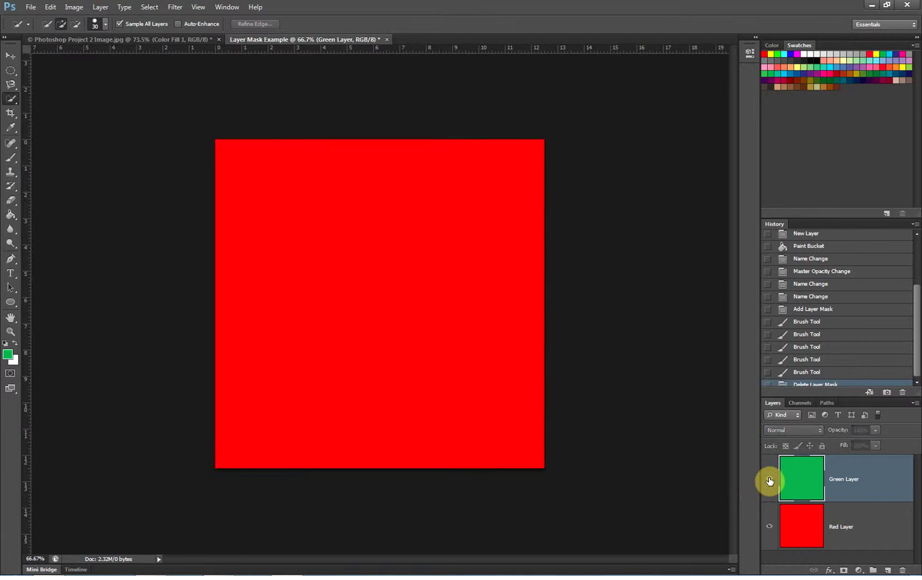
{"action": "left_click", "coordinate": [769, 480]}
{"action": "left_click", "coordinate": [769, 481]}
{"action": "left_click", "coordinate": [770, 481]}
{"action": "left_click", "coordinate": [770, 481]}
{"action": "left_click", "coordinate": [769, 481]}
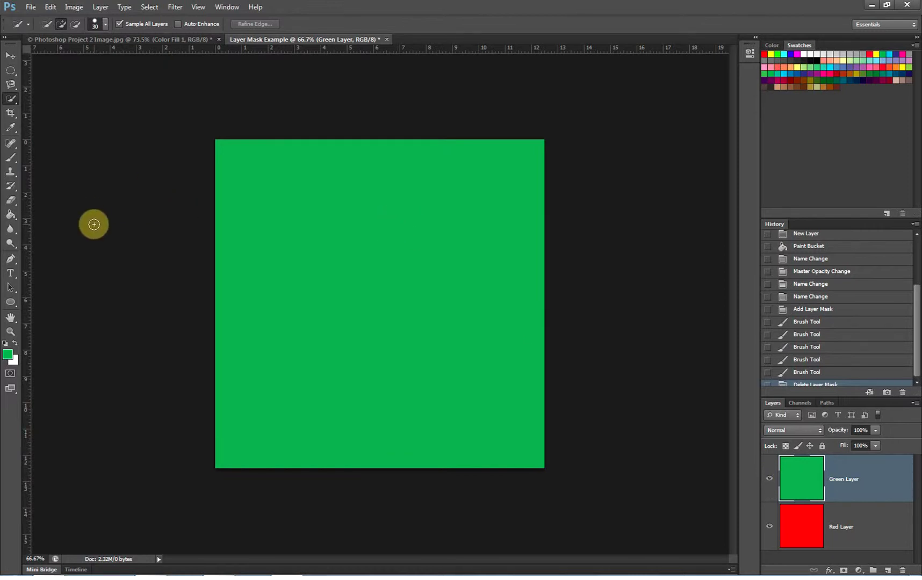
Erase a zigzag and a dot from the Green Layer with the 150 px Eraser, and revert both erasures
{"action": "left_click", "coordinate": [10, 200]}
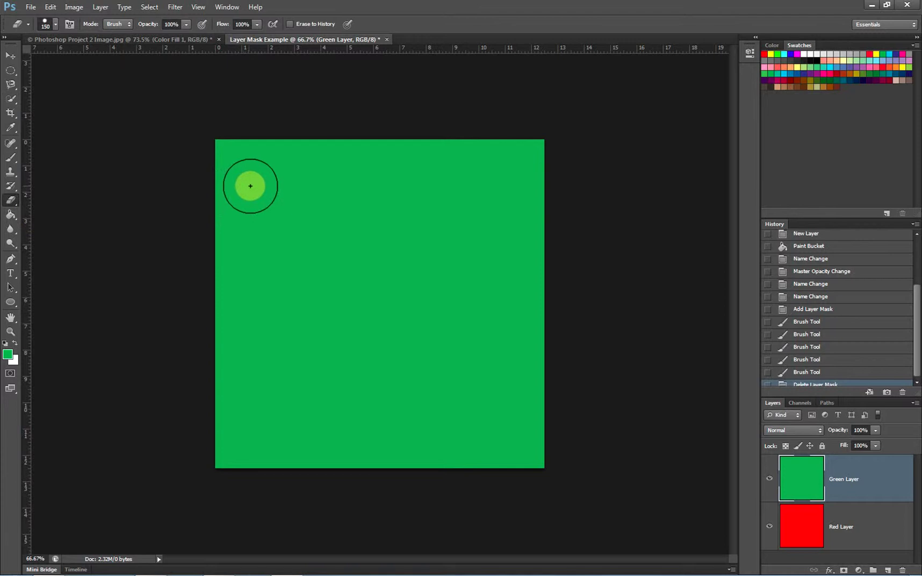
{"action": "left_click", "coordinate": [255, 188]}
{"action": "mouse_move", "coordinate": [314, 189]}
{"action": "left_mouse_down"}
{"action": "mouse_move", "coordinate": [483, 218]}
{"action": "mouse_move", "coordinate": [414, 263]}
{"action": "mouse_move", "coordinate": [287, 281]}
{"action": "mouse_move", "coordinate": [365, 336]}
{"action": "mouse_move", "coordinate": [482, 362]}
{"action": "mouse_move", "coordinate": [496, 405]}
{"action": "mouse_move", "coordinate": [276, 409]}
{"action": "left_mouse_up"}
{"action": "left_click", "coordinate": [505, 297]}
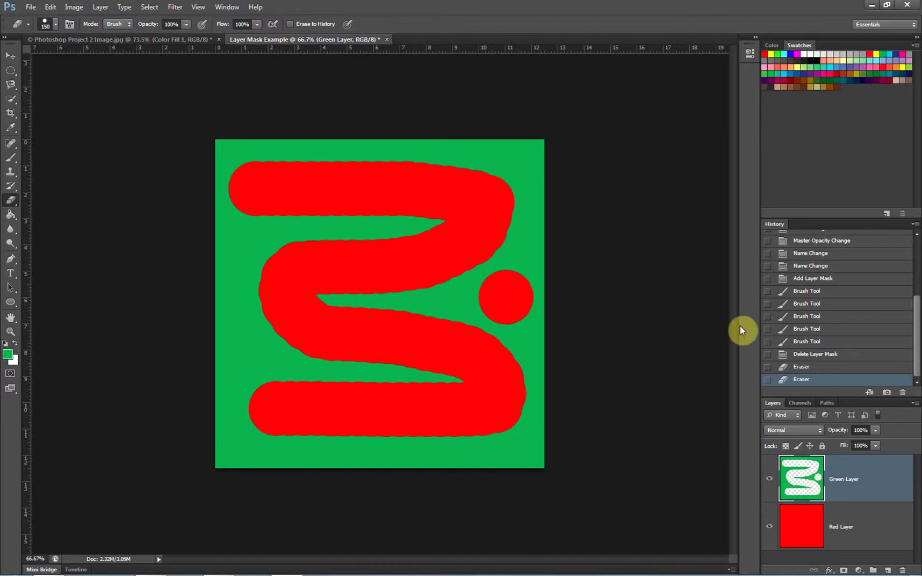
{"action": "left_click", "coordinate": [806, 366]}
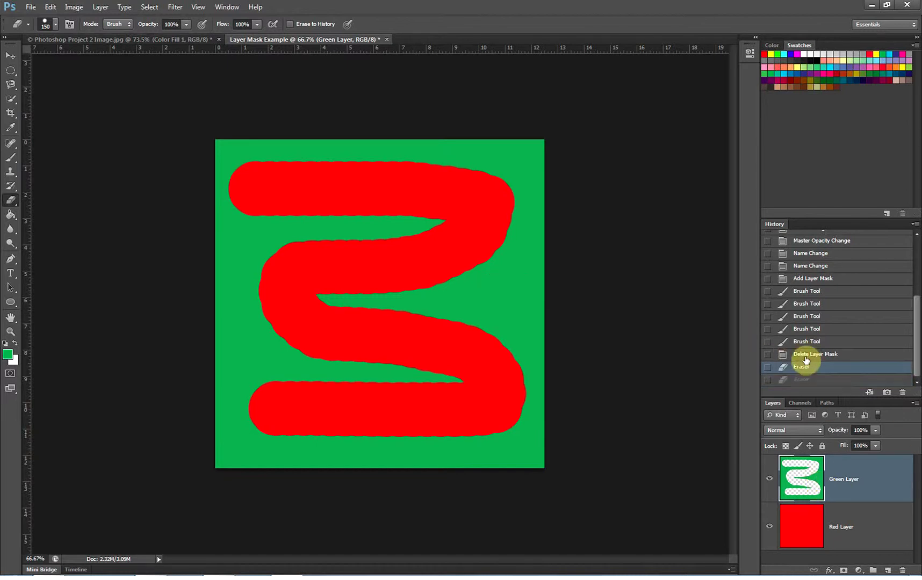
{"action": "left_click", "coordinate": [805, 356]}
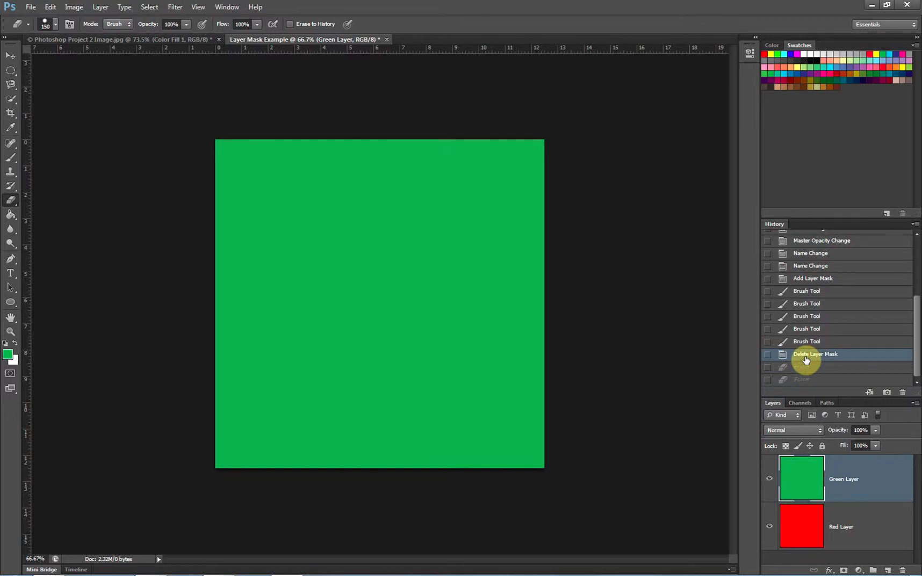
Add a layer mask to the Green Layer and paint a zigzag and two dots on it with a 175 px black brush
{"action": "left_click", "coordinate": [843, 570]}
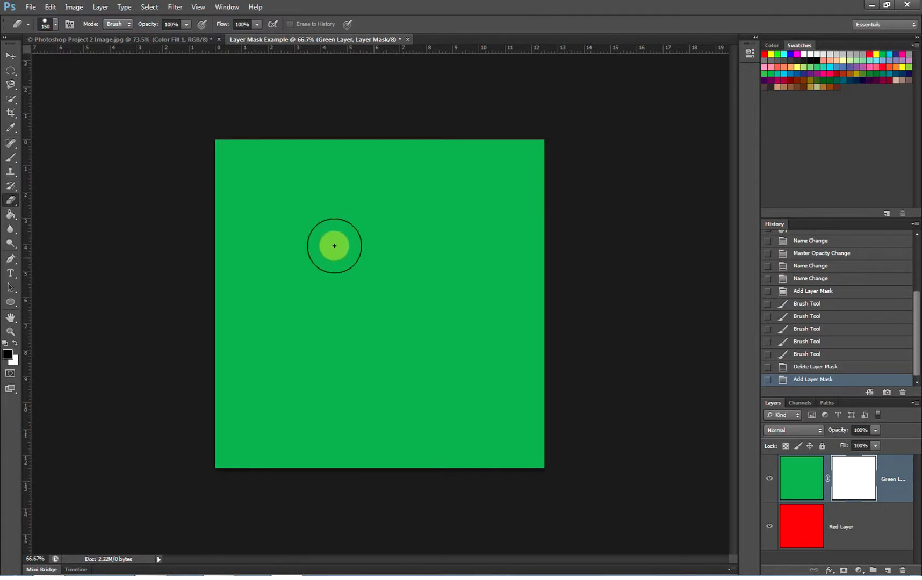
{"action": "key", "text": "b"}
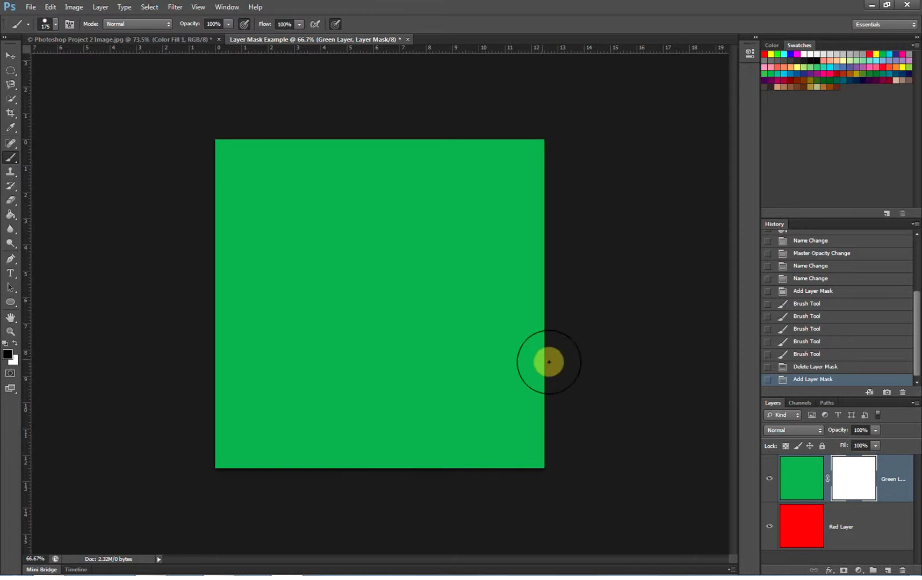
{"action": "left_click", "coordinate": [7, 354]}
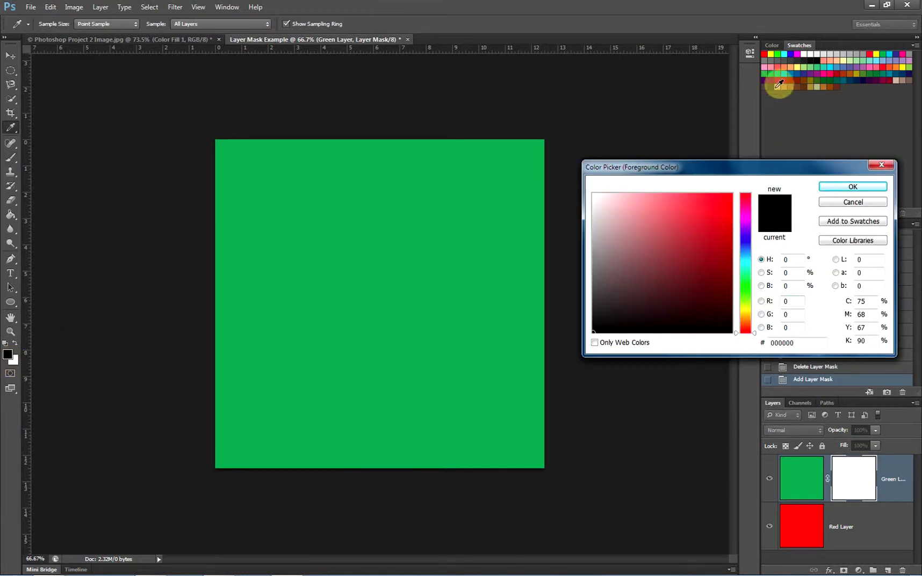
{"action": "left_click", "coordinate": [852, 187]}
{"action": "mouse_move", "coordinate": [278, 187]}
{"action": "left_mouse_down"}
{"action": "mouse_move", "coordinate": [469, 202]}
{"action": "mouse_move", "coordinate": [480, 219]}
{"action": "mouse_move", "coordinate": [395, 248]}
{"action": "mouse_move", "coordinate": [300, 250]}
{"action": "left_mouse_up"}
{"action": "mouse_move", "coordinate": [272, 287]}
{"action": "left_mouse_down"}
{"action": "mouse_move", "coordinate": [456, 353]}
{"action": "mouse_move", "coordinate": [452, 380]}
{"action": "mouse_move", "coordinate": [243, 392]}
{"action": "left_mouse_up"}
{"action": "left_click", "coordinate": [506, 295]}
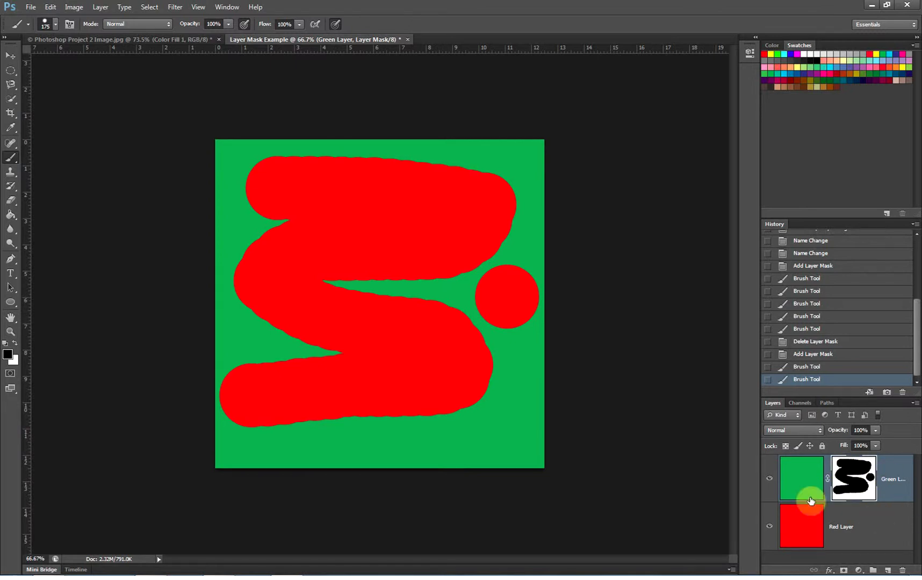
{"action": "left_click", "coordinate": [501, 430]}
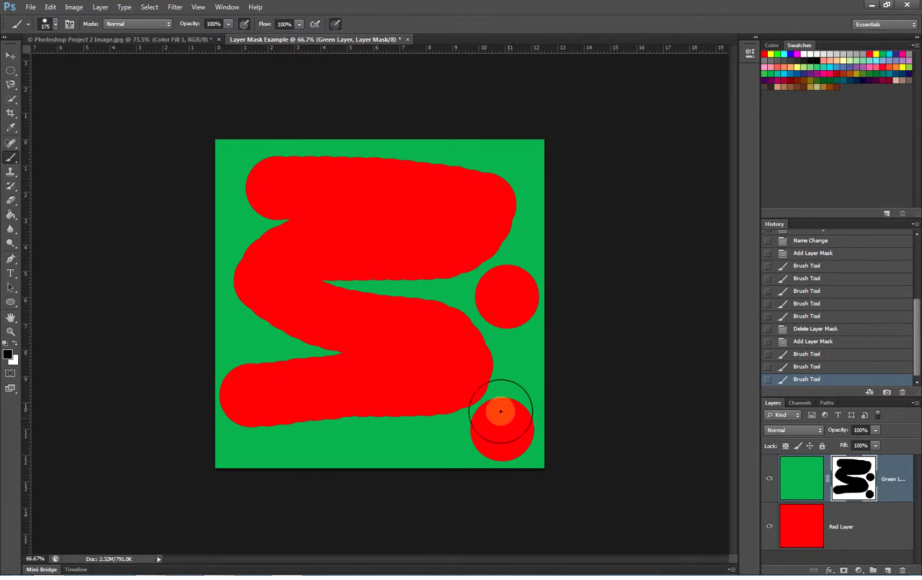
Return to Photoshop Project 2 Image.jpg, select Layer 0's mask, and disable and re-enable it to compare the portrait
{"action": "left_click", "coordinate": [107, 41]}
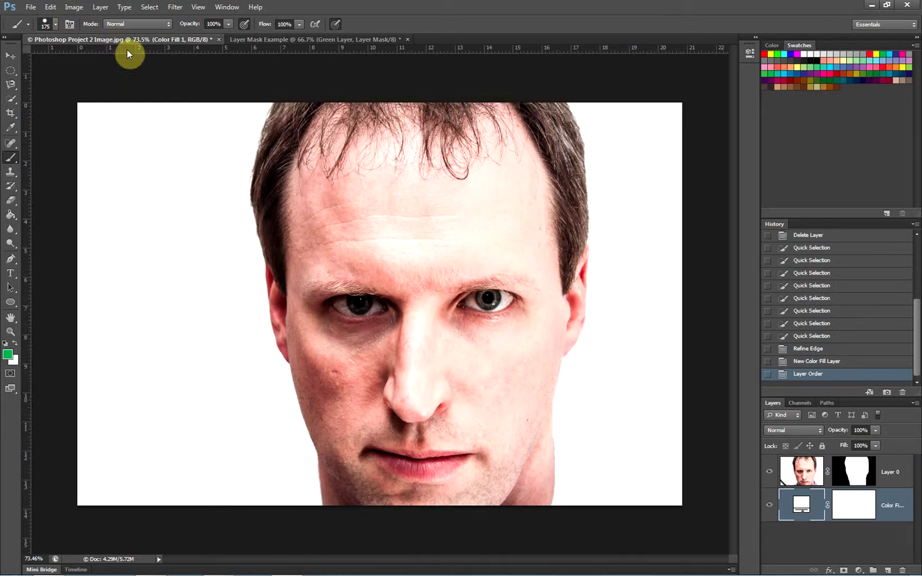
{"action": "left_click", "coordinate": [838, 471]}
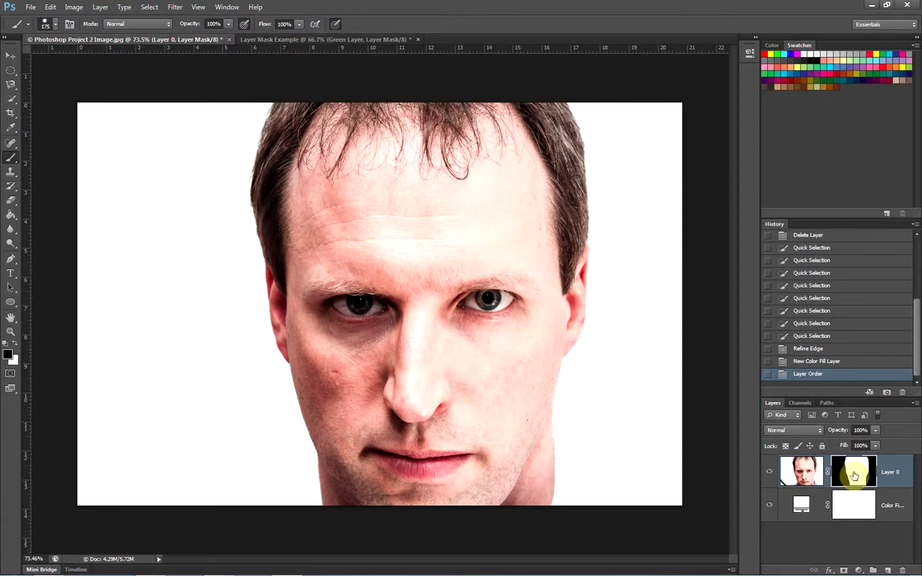
{"action": "left_click", "coordinate": [854, 475], "text": "shift"}
{"action": "left_click", "coordinate": [854, 475], "text": "shift"}
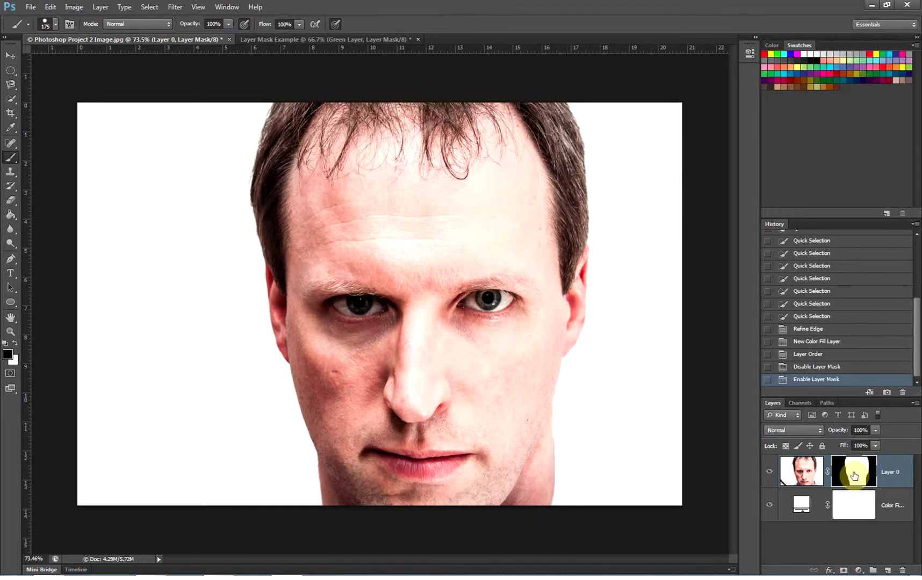
{"action": "left_click_drag", "start_coordinate": [854, 475], "coordinate": [838, 471]}
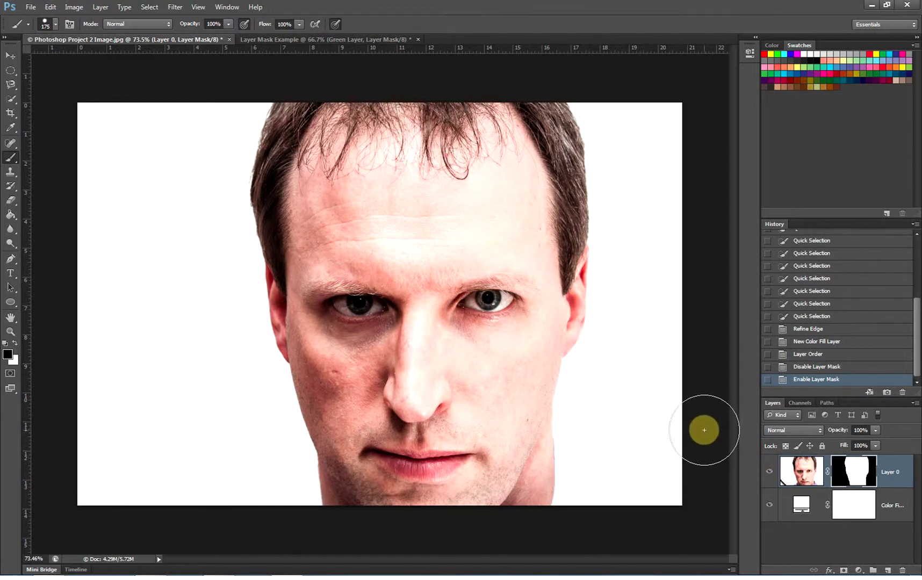
Reduce the mask brush size to 30 px for close work along the jaw and neck edge
{"action": "key", "text": "bracketleft"}
{"action": "key", "text": "bracketleft"}
{"action": "key", "text": "bracketleft"}
{"action": "key", "text": "bracketleft"}
{"action": "key", "text": "bracketleft"}
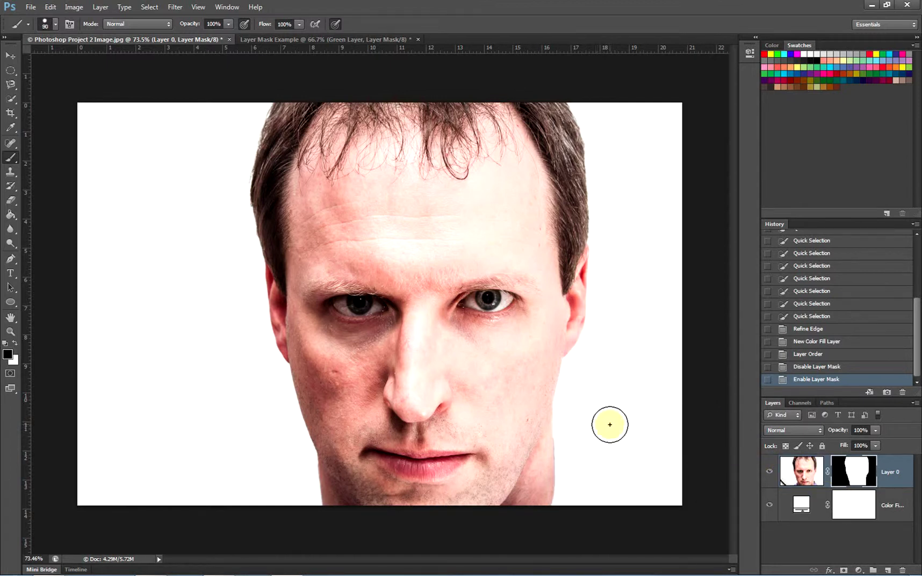
{"action": "key", "text": "bracketleft"}
{"action": "key", "text": "bracketleft"}
{"action": "key", "text": "bracketleft"}
{"action": "left_click_drag", "start_coordinate": [310, 460], "coordinate": [362, 462]}
{"action": "left_click_drag", "start_coordinate": [310, 479], "coordinate": [321, 404]}
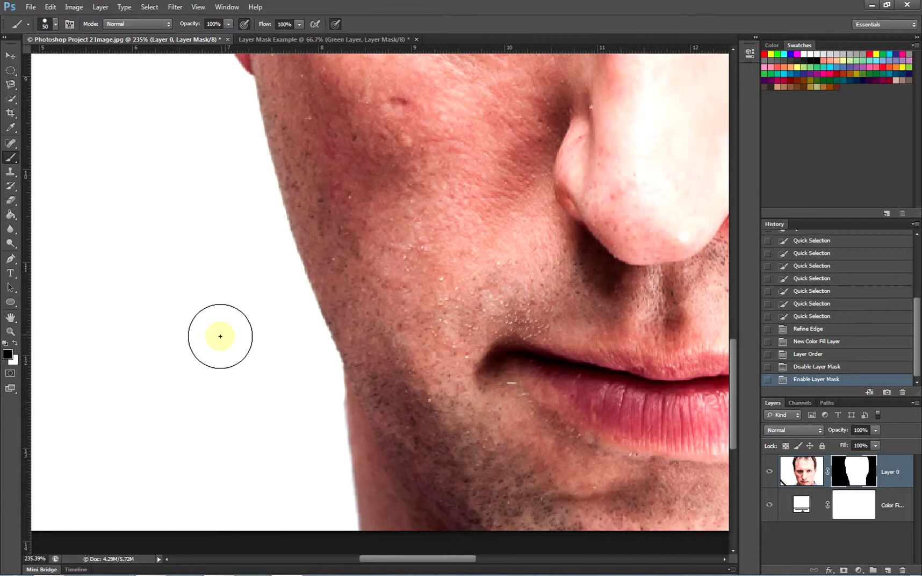
{"action": "key", "text": "bracketleft"}
{"action": "key", "text": "bracketleft"}
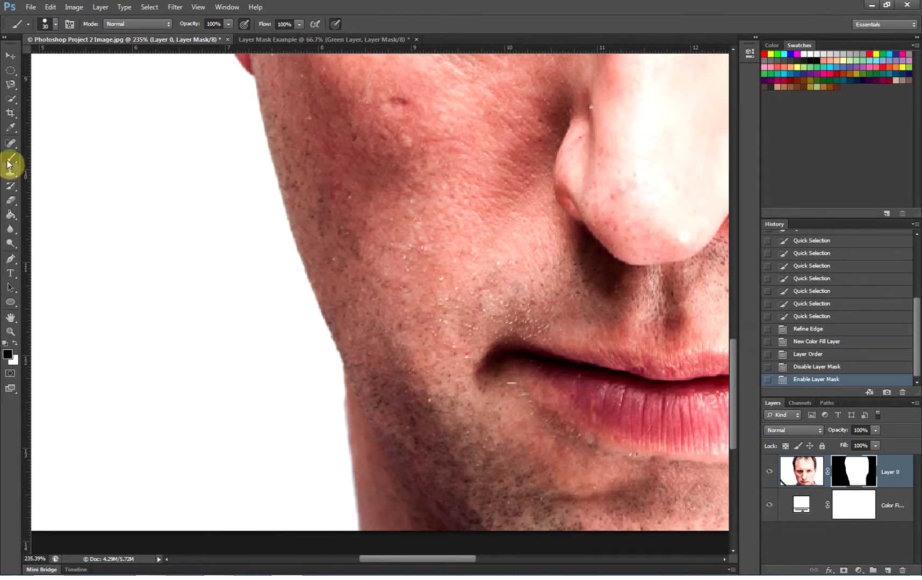
Set the 30 px mask brush's hardness to 0%
{"action": "left_click", "coordinate": [55, 25]}
{"action": "left_click_drag", "start_coordinate": [122, 84], "coordinate": [11, 86]}
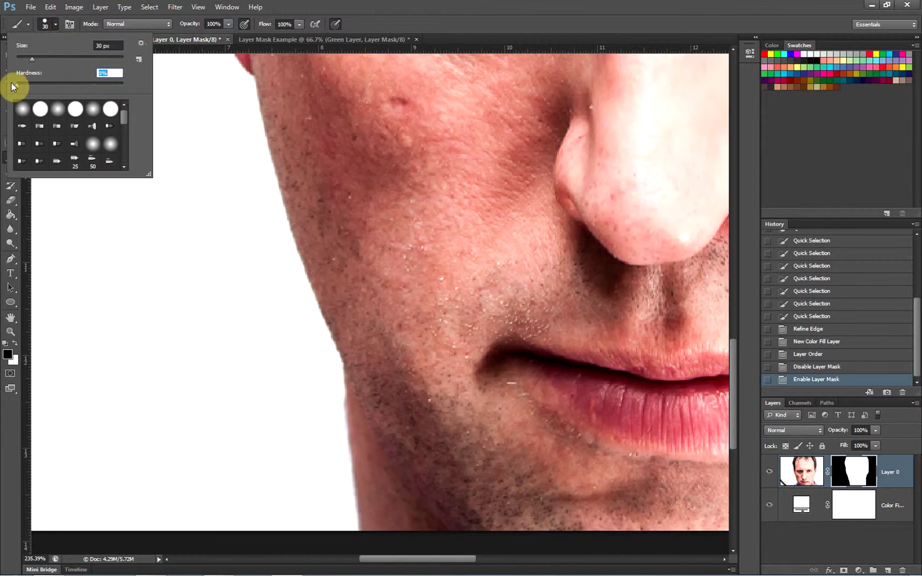
{"action": "left_click", "coordinate": [53, 23]}
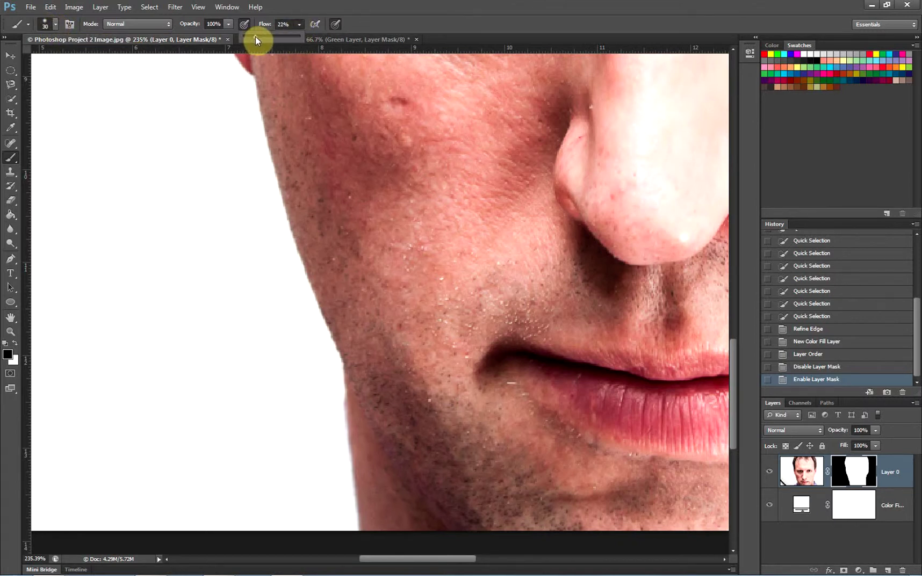
Set the mask brush's blending mode to Overlay
{"action": "left_click", "coordinate": [296, 24]}
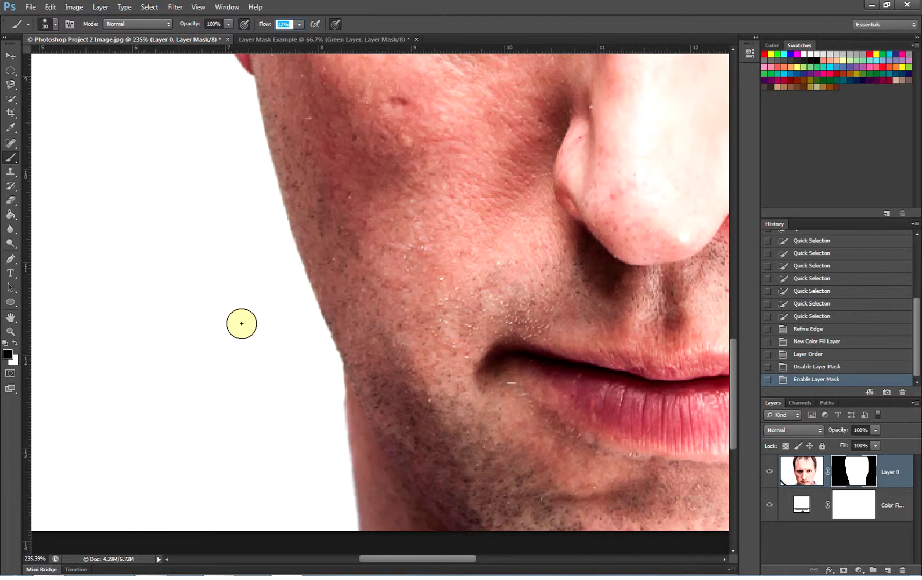
{"action": "left_click", "coordinate": [141, 27]}
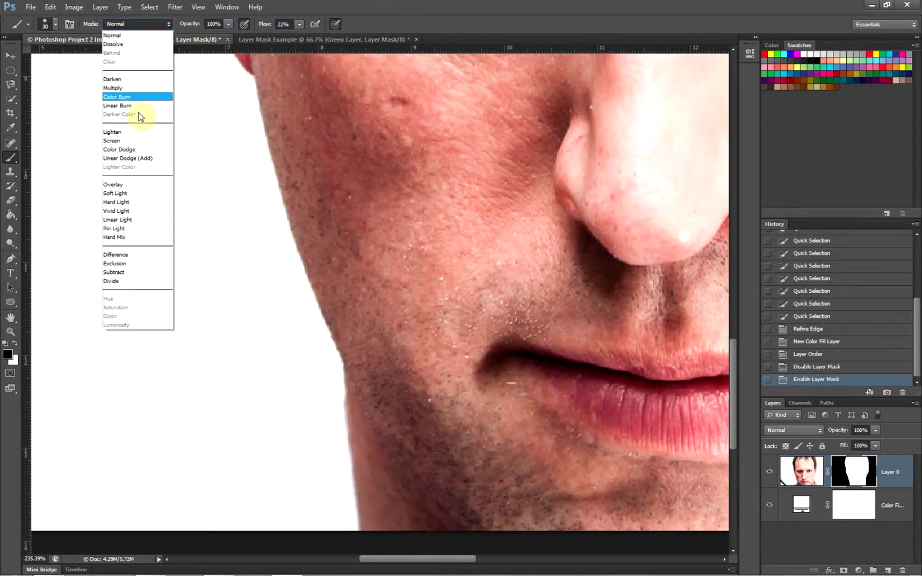
{"action": "left_click", "coordinate": [137, 185]}
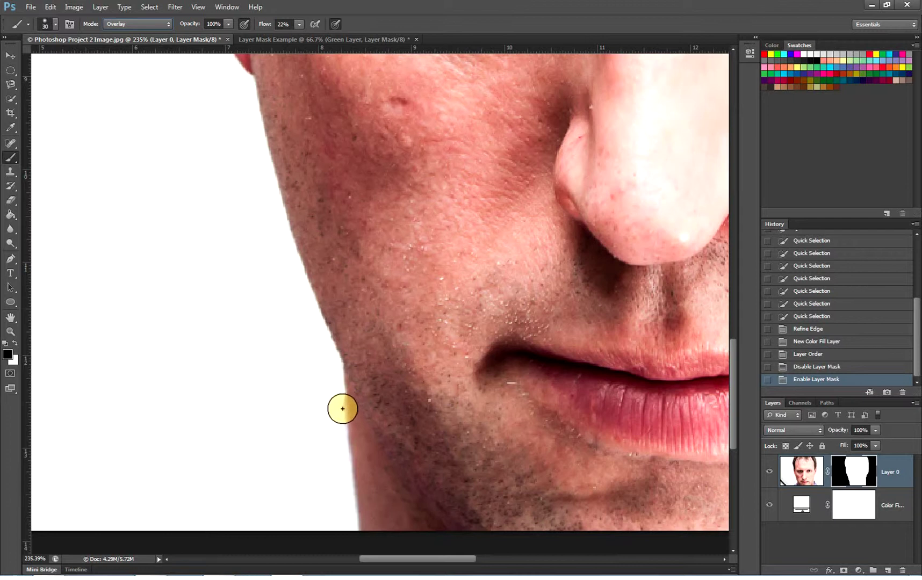
Reduce the brush to 20 px and paint black on Layer 0's mask along the left jaw and neck edge to remove the fringe
{"action": "left_click_drag", "start_coordinate": [338, 396], "coordinate": [341, 391]}
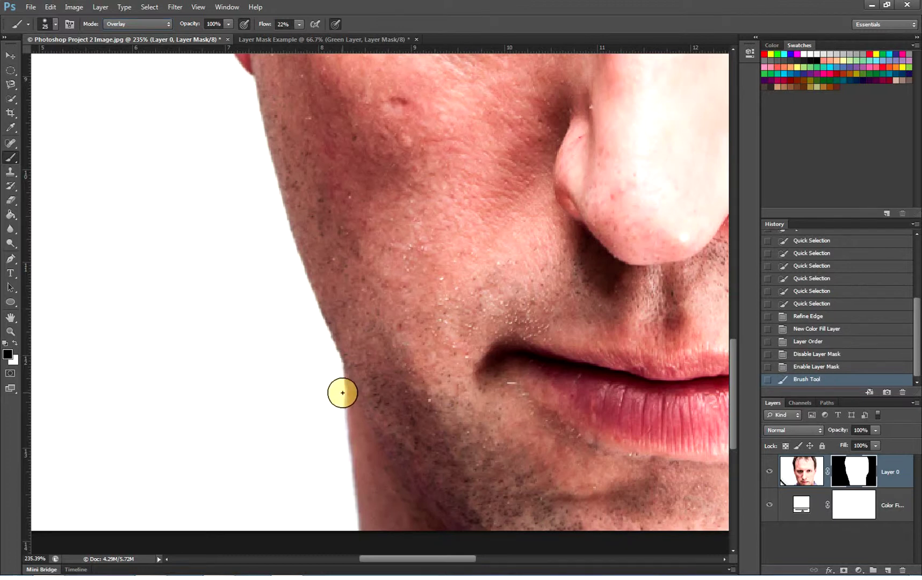
{"action": "key", "text": "bracketleft"}
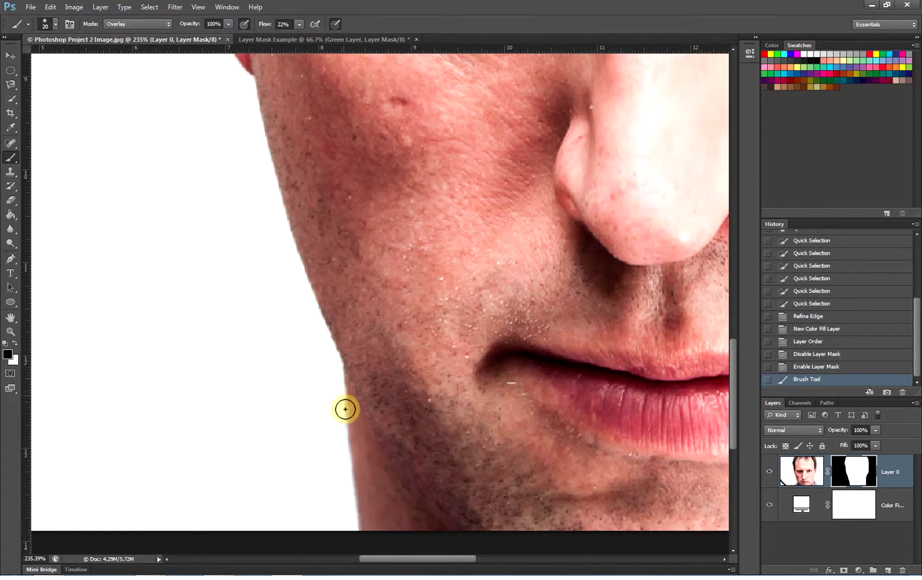
{"action": "mouse_move", "coordinate": [345, 385]}
{"action": "left_mouse_down"}
{"action": "mouse_move", "coordinate": [352, 514]}
{"action": "mouse_move", "coordinate": [344, 414]}
{"action": "left_mouse_up"}
Paint white on Layer 0's mask along the hair edge on the left side of the head, up to the image's upper border
{"action": "left_click_drag", "start_coordinate": [282, 365], "coordinate": [319, 415]}
{"action": "left_click_drag", "start_coordinate": [288, 294], "coordinate": [316, 427]}
{"action": "left_click_drag", "start_coordinate": [256, 215], "coordinate": [274, 324]}
{"action": "left_click_drag", "start_coordinate": [271, 285], "coordinate": [311, 403]}
{"action": "left_click_drag", "start_coordinate": [280, 182], "coordinate": [302, 292]}
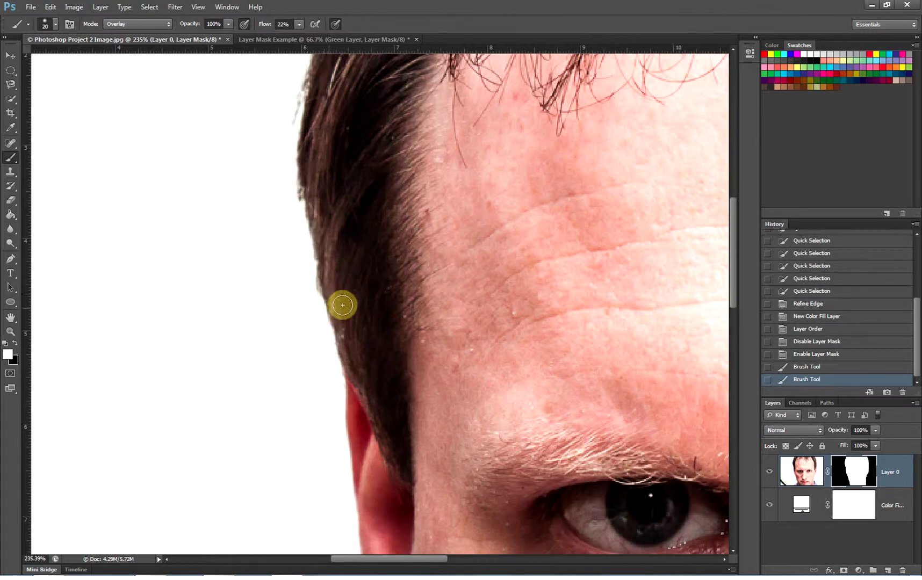
{"action": "left_click_drag", "start_coordinate": [339, 349], "coordinate": [323, 226]}
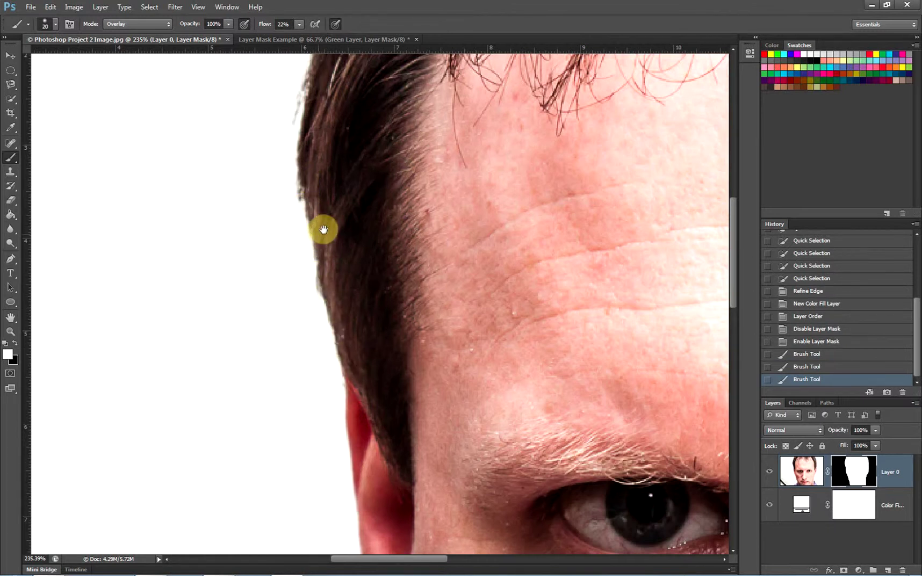
{"action": "scroll", "coordinate": [325, 309], "scroll_direction": "up", "scroll_amount": 5}
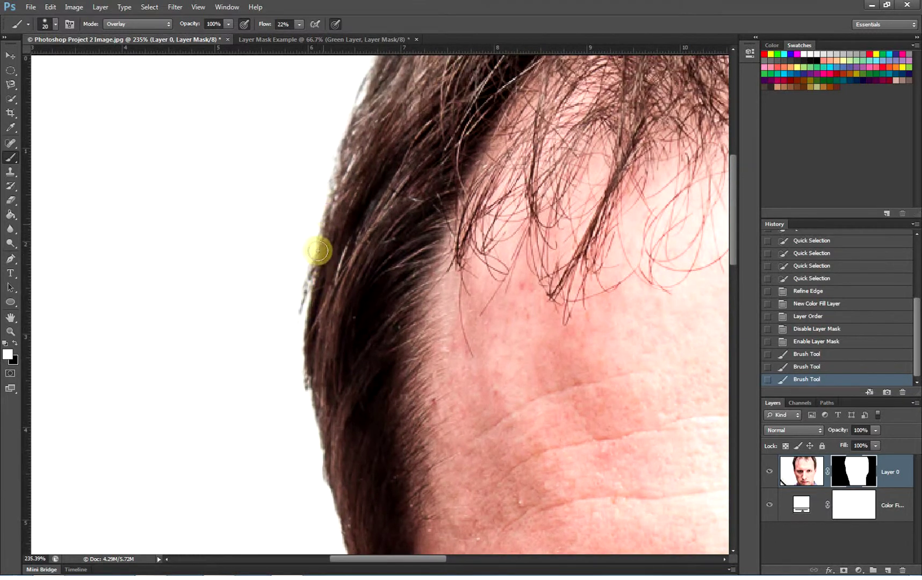
{"action": "mouse_move", "coordinate": [340, 170]}
{"action": "left_mouse_down"}
{"action": "mouse_move", "coordinate": [371, 163]}
{"action": "mouse_move", "coordinate": [358, 203]}
{"action": "left_mouse_up"}
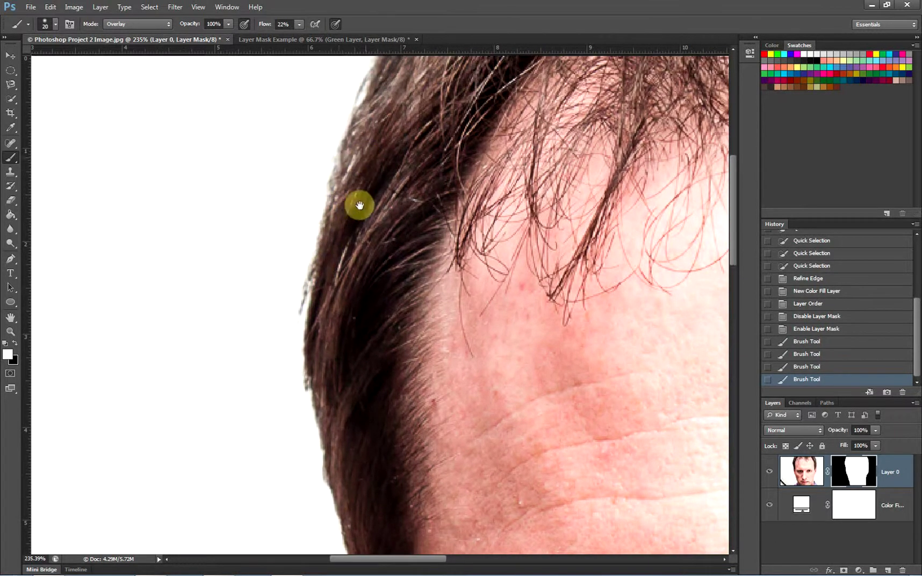
{"action": "scroll", "coordinate": [358, 203], "scroll_direction": "up", "scroll_amount": 4}
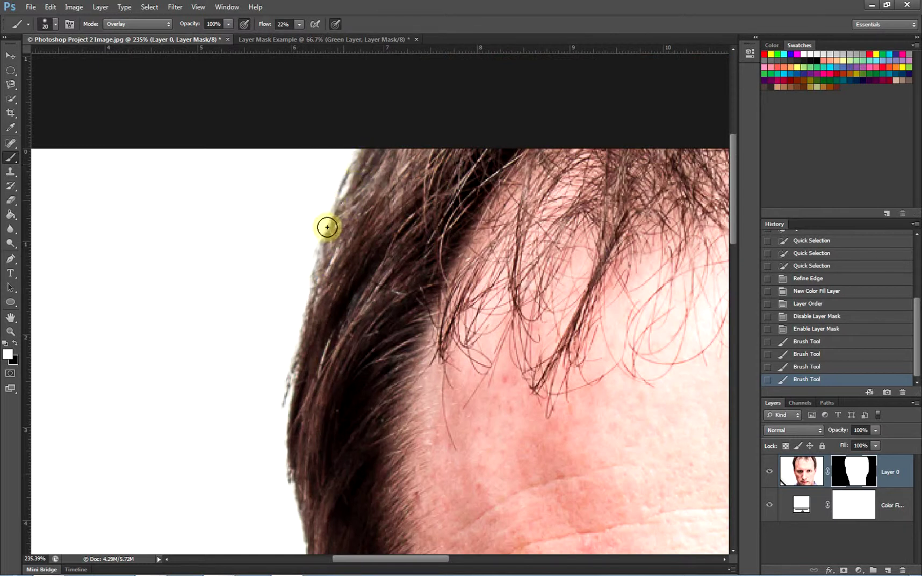
{"action": "mouse_move", "coordinate": [309, 296]}
{"action": "left_mouse_down"}
{"action": "mouse_move", "coordinate": [335, 282]}
{"action": "mouse_move", "coordinate": [319, 278]}
{"action": "mouse_move", "coordinate": [322, 267]}
{"action": "left_mouse_up"}
Paint white on the mask along the hair edge on the right side of the head, from the upper border towards the ear
{"action": "key", "text": "space"}
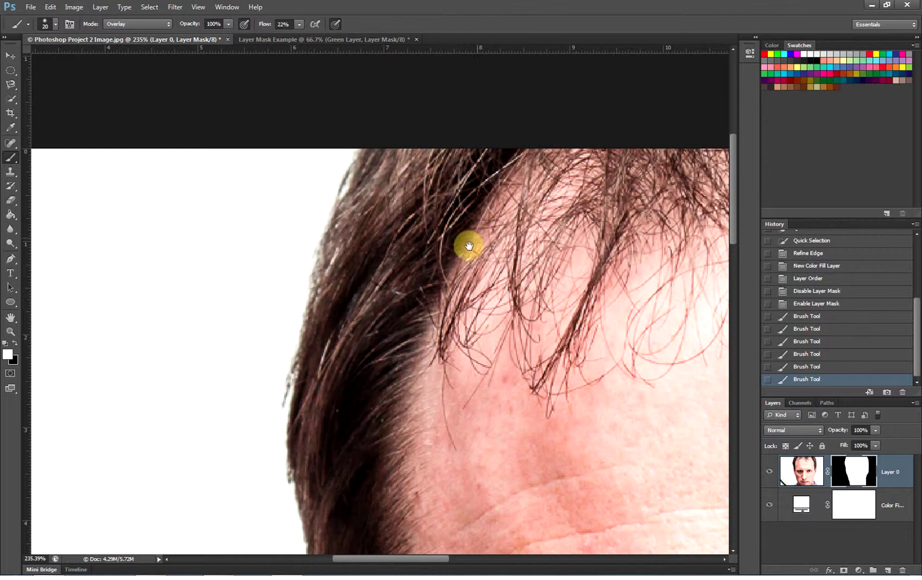
{"action": "left_click_drag", "start_coordinate": [495, 231], "coordinate": [438, 236]}
{"action": "left_click_drag", "start_coordinate": [540, 233], "coordinate": [382, 231]}
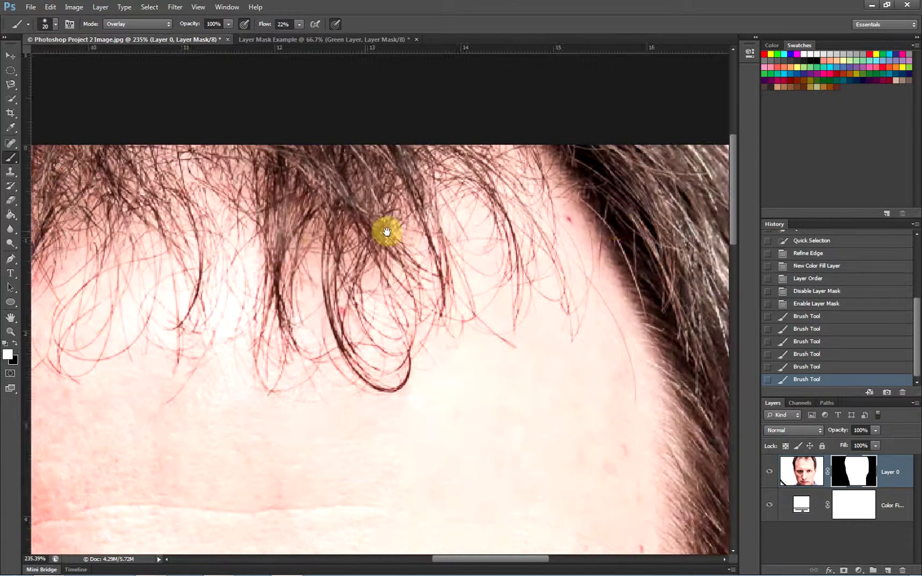
{"action": "mouse_move", "coordinate": [672, 221]}
{"action": "left_mouse_down"}
{"action": "mouse_move", "coordinate": [590, 220]}
{"action": "mouse_move", "coordinate": [547, 186]}
{"action": "left_mouse_up"}
{"action": "mouse_move", "coordinate": [583, 154]}
{"action": "left_mouse_down"}
{"action": "mouse_move", "coordinate": [620, 214]}
{"action": "mouse_move", "coordinate": [579, 168]}
{"action": "mouse_move", "coordinate": [607, 199]}
{"action": "mouse_move", "coordinate": [582, 151]}
{"action": "mouse_move", "coordinate": [608, 193]}
{"action": "mouse_move", "coordinate": [602, 263]}
{"action": "mouse_move", "coordinate": [631, 253]}
{"action": "mouse_move", "coordinate": [636, 288]}
{"action": "mouse_move", "coordinate": [620, 250]}
{"action": "mouse_move", "coordinate": [646, 287]}
{"action": "mouse_move", "coordinate": [629, 436]}
{"action": "left_mouse_up"}
{"action": "left_click_drag", "start_coordinate": [595, 352], "coordinate": [548, 221]}
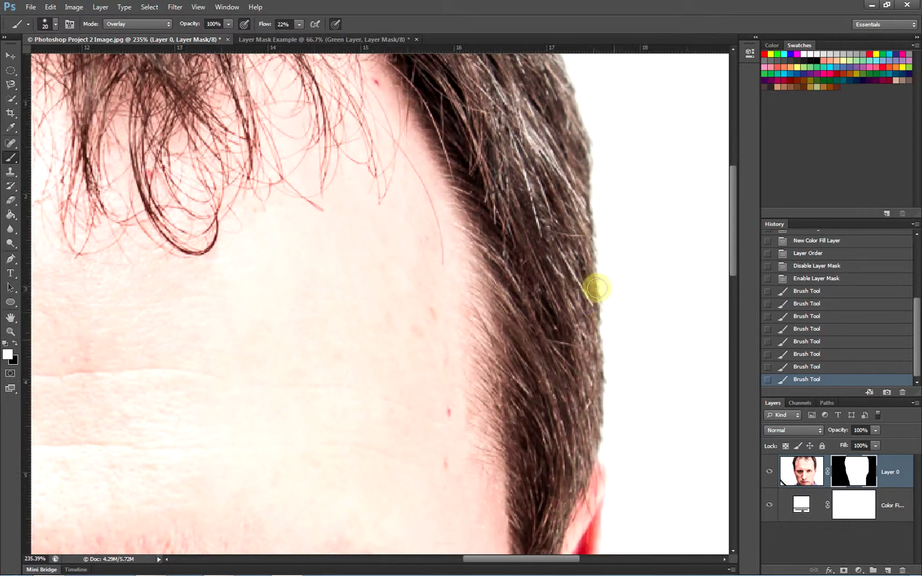
{"action": "mouse_move", "coordinate": [596, 287]}
{"action": "left_mouse_down"}
{"action": "mouse_move", "coordinate": [589, 347]}
{"action": "mouse_move", "coordinate": [607, 352]}
{"action": "mouse_move", "coordinate": [609, 382]}
{"action": "mouse_move", "coordinate": [582, 463]}
{"action": "mouse_move", "coordinate": [539, 321]}
{"action": "left_mouse_up"}
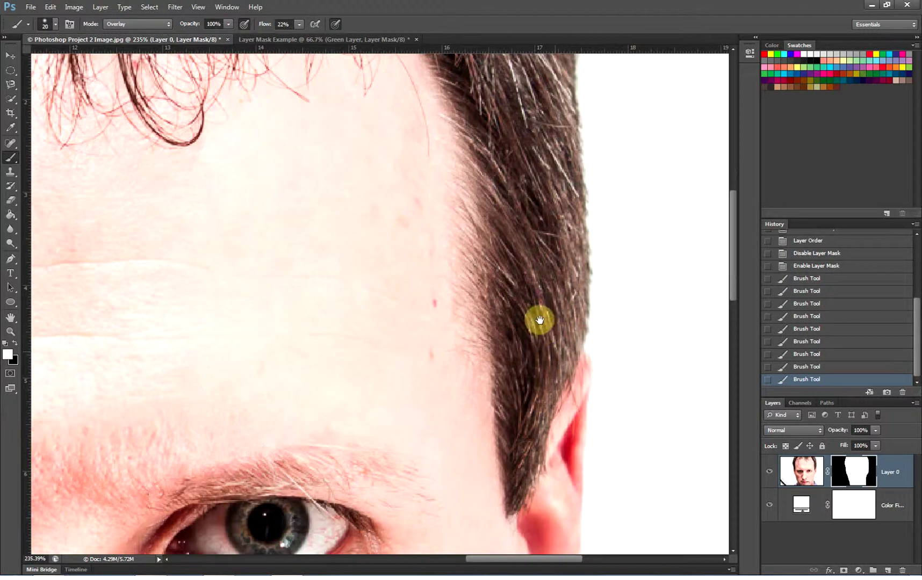
Paint black on Layer 0's mask along the right neck edge below the jaw to remove the fringe
{"action": "left_click_drag", "start_coordinate": [494, 417], "coordinate": [508, 338]}
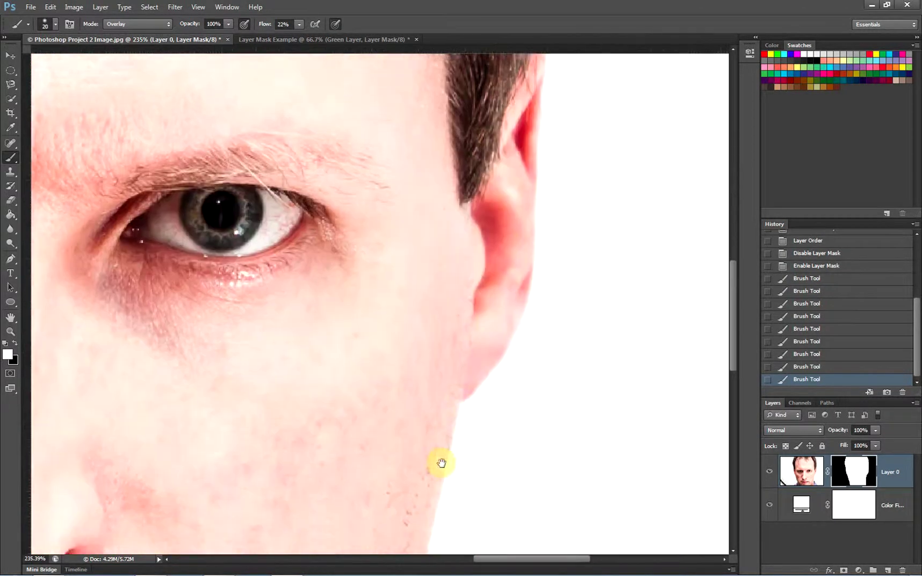
{"action": "left_click_drag", "start_coordinate": [440, 463], "coordinate": [455, 358]}
{"action": "left_click_drag", "start_coordinate": [419, 461], "coordinate": [426, 370]}
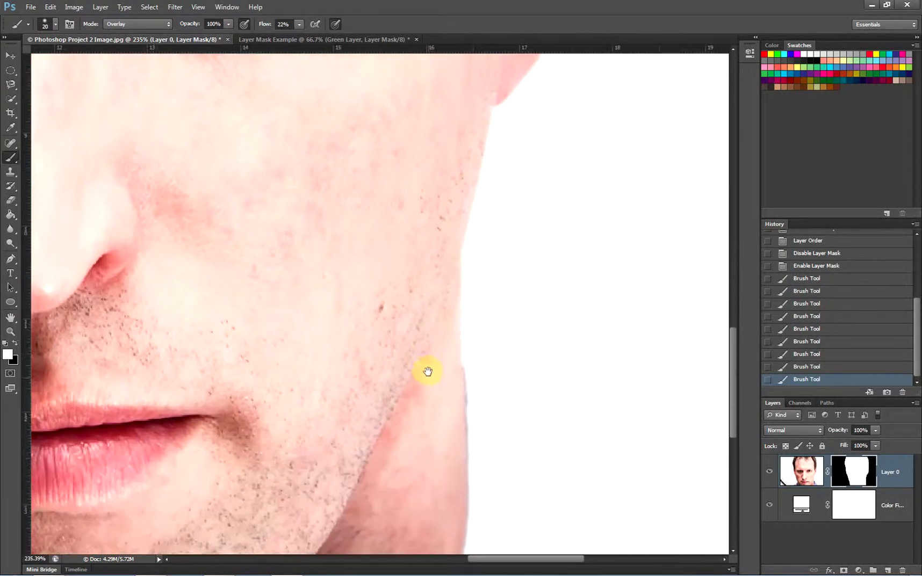
{"action": "left_click_drag", "start_coordinate": [439, 436], "coordinate": [446, 374]}
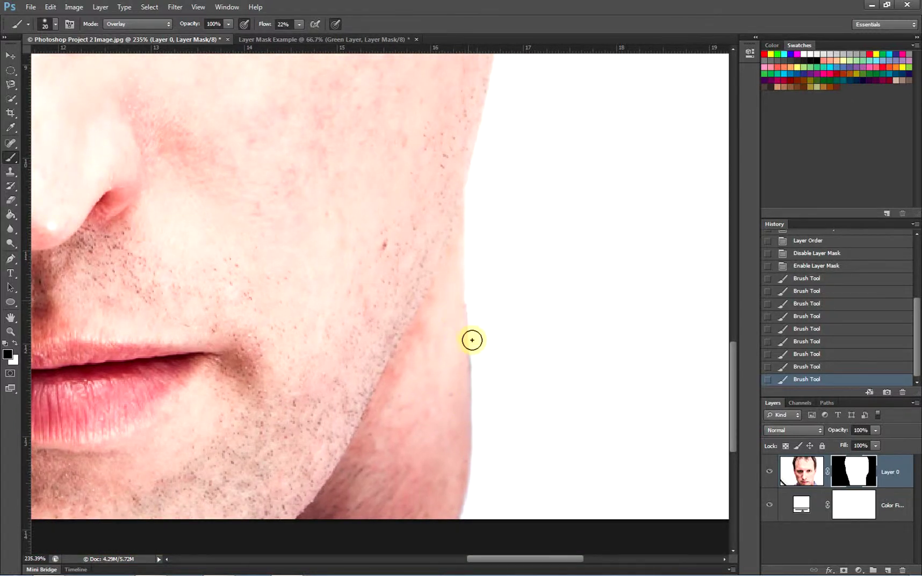
{"action": "mouse_move", "coordinate": [475, 418]}
{"action": "left_mouse_down"}
{"action": "mouse_move", "coordinate": [475, 437]}
{"action": "mouse_move", "coordinate": [474, 403]}
{"action": "mouse_move", "coordinate": [467, 520]}
{"action": "mouse_move", "coordinate": [466, 438]}
{"action": "left_mouse_up"}
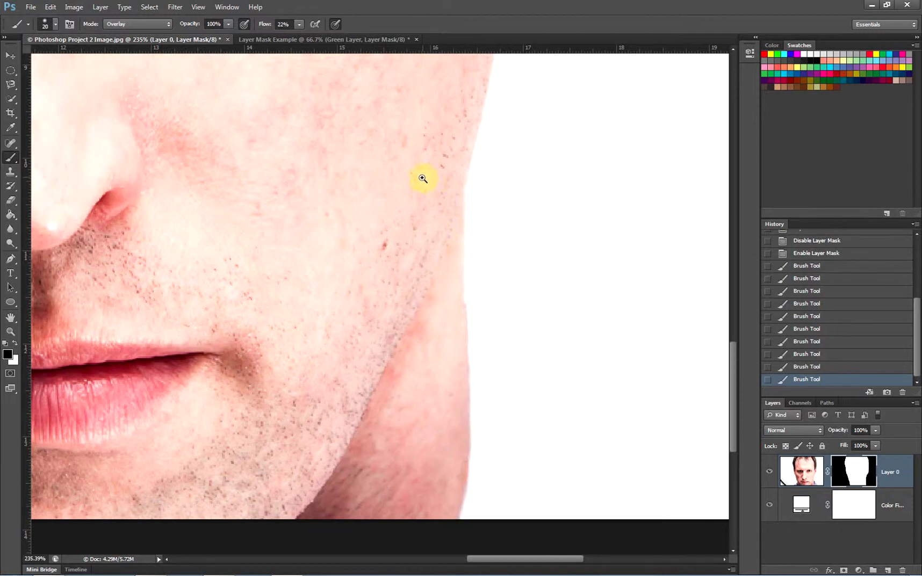
{"action": "left_click_drag", "start_coordinate": [423, 178], "coordinate": [350, 181]}
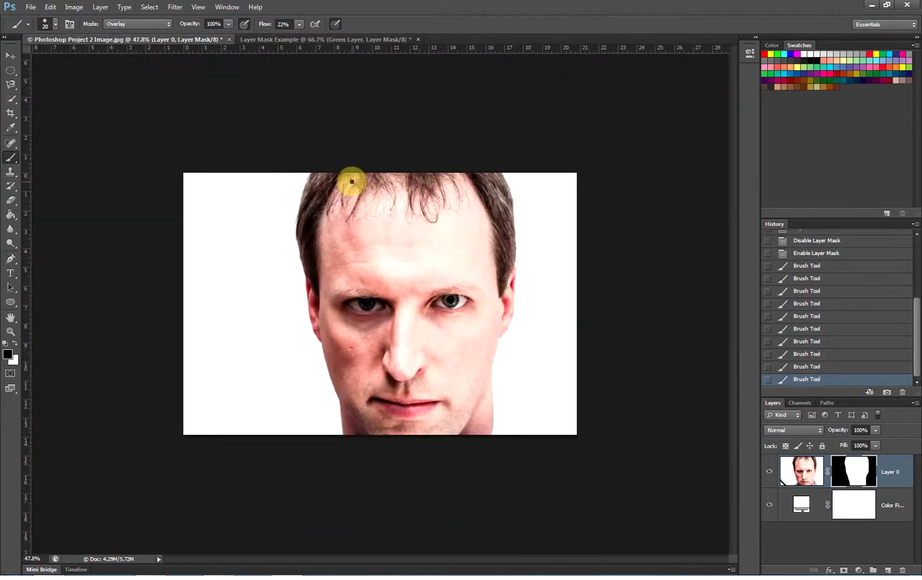